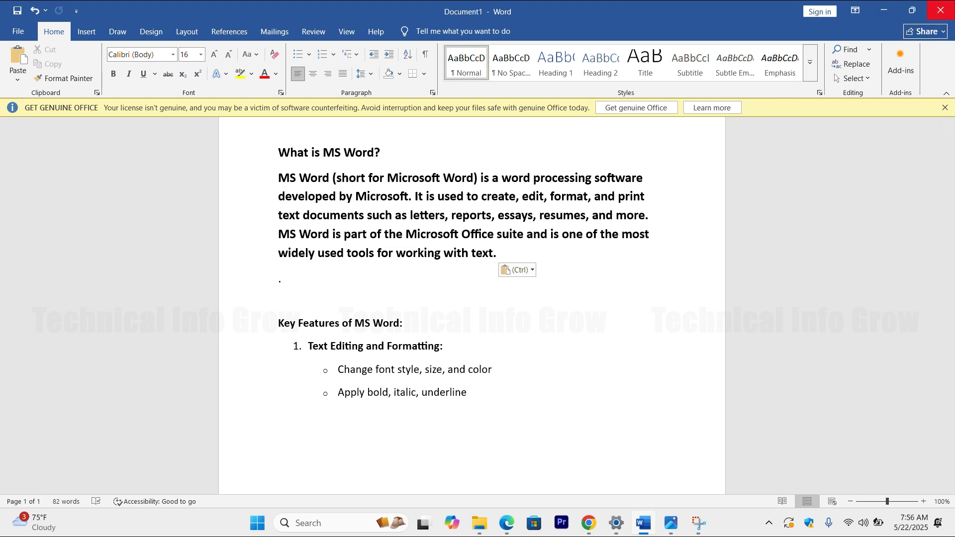
Step: Close the Word document without saving, and clear the Word.jpg image and ME folder windows off the desktop
left_click(941, 10)
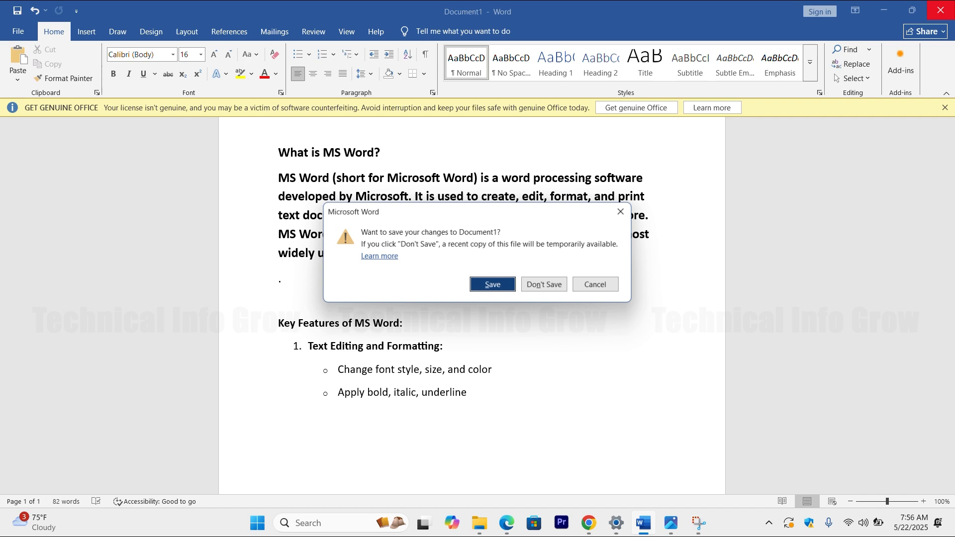
left_click(544, 285)
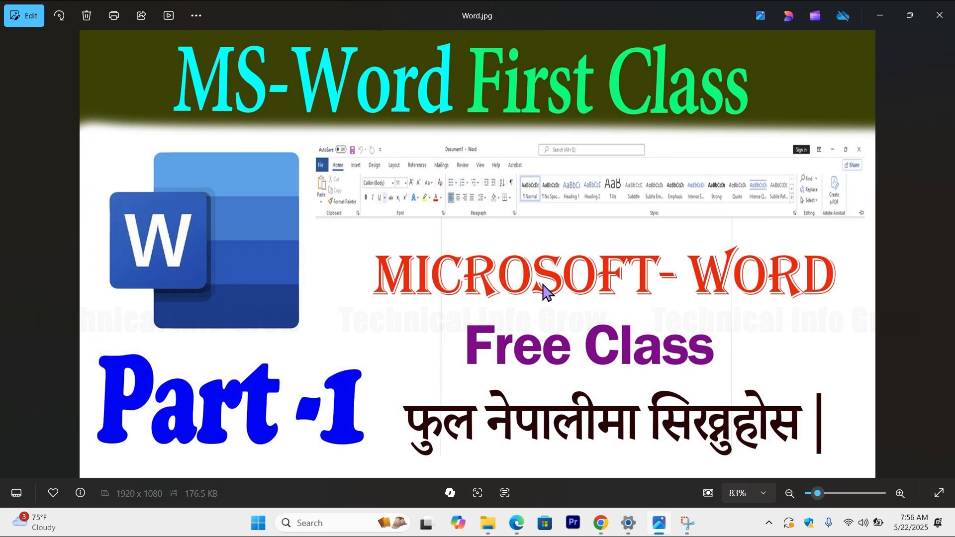
left_click(948, 20)
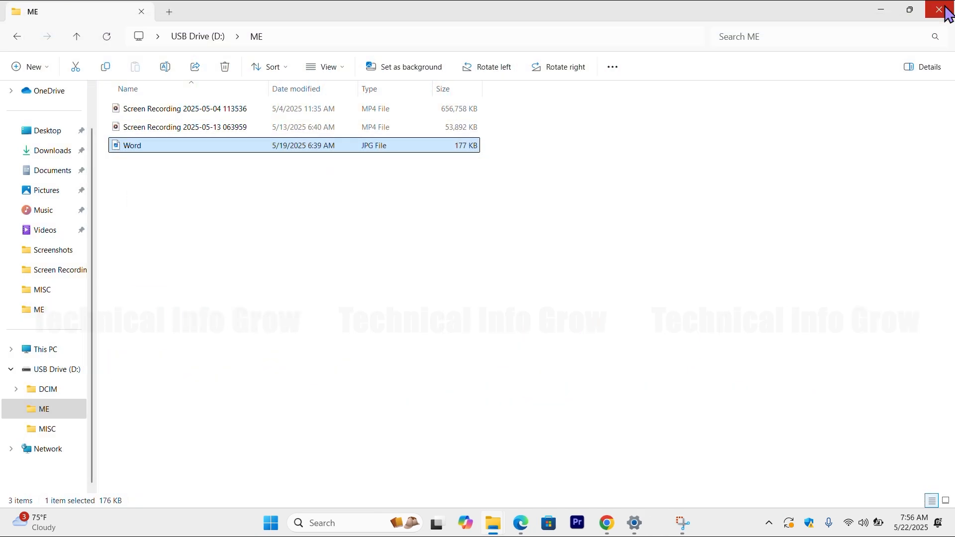
left_click(892, 6)
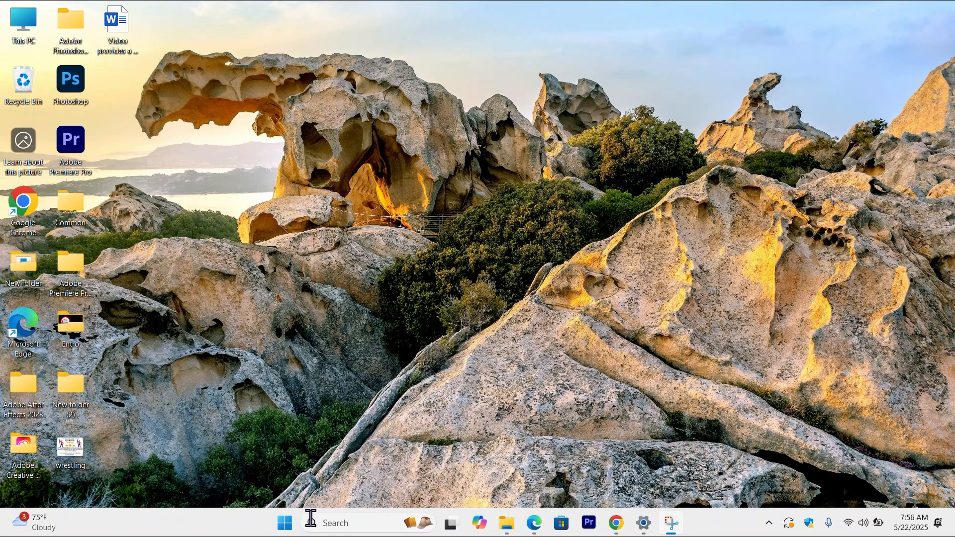
Step: Find Word with a Start search for "word", launch it, and minimize its window
left_click(282, 531)
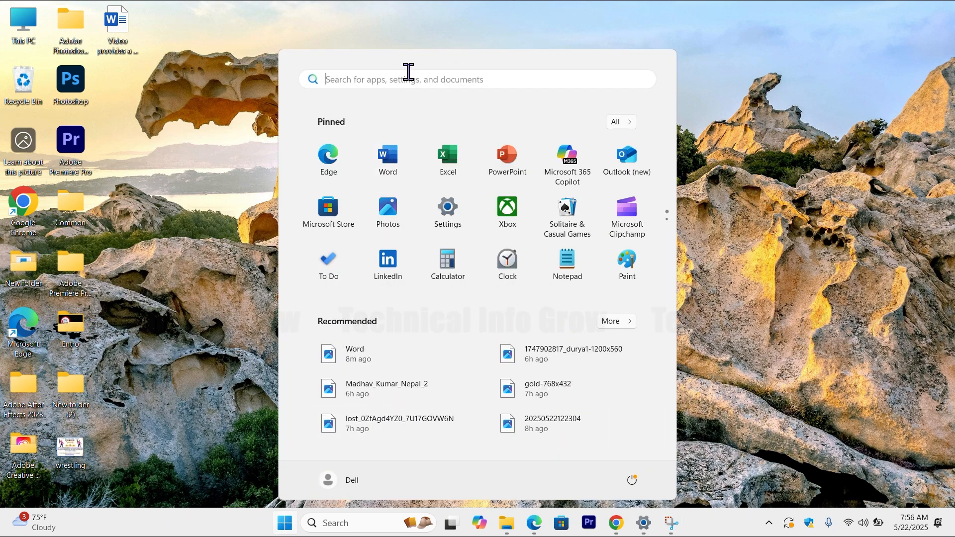
type("word")
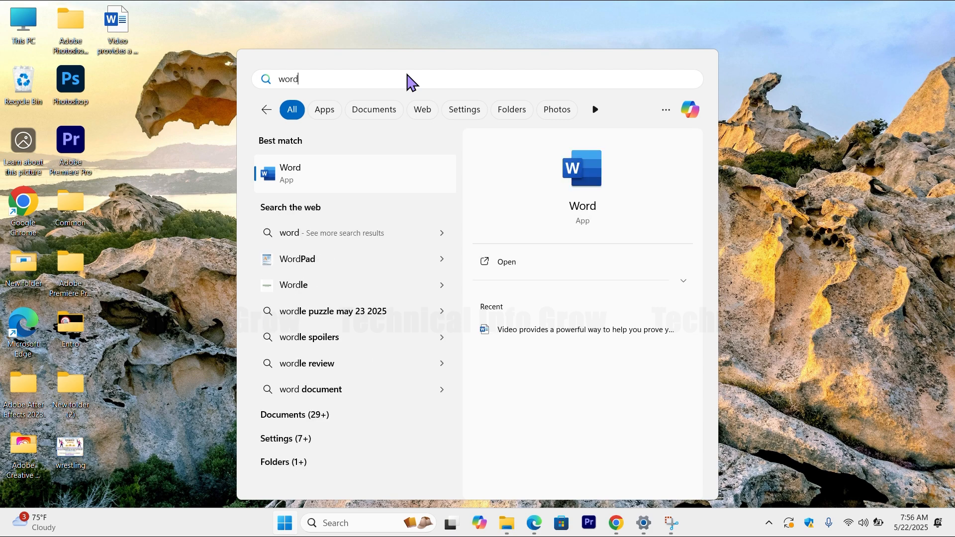
key("Return")
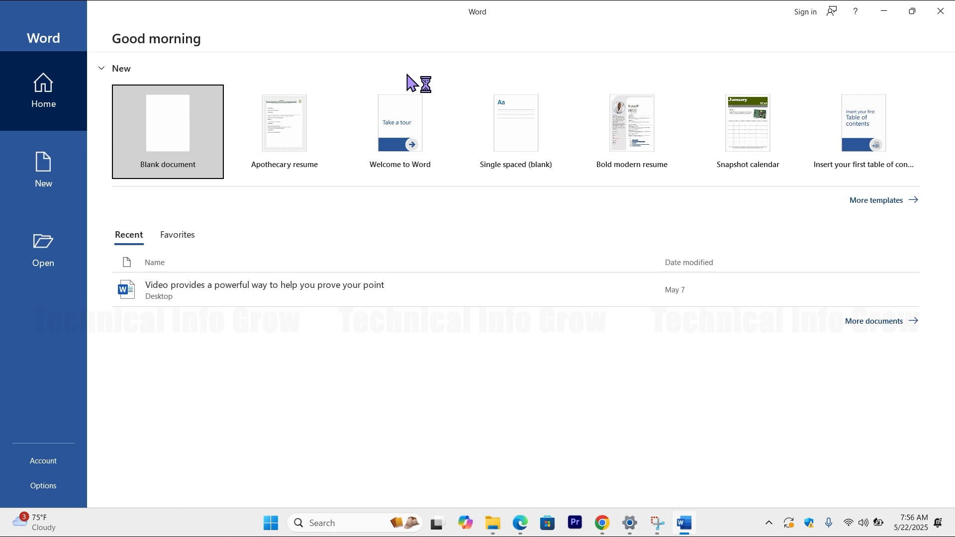
left_click(889, 11)
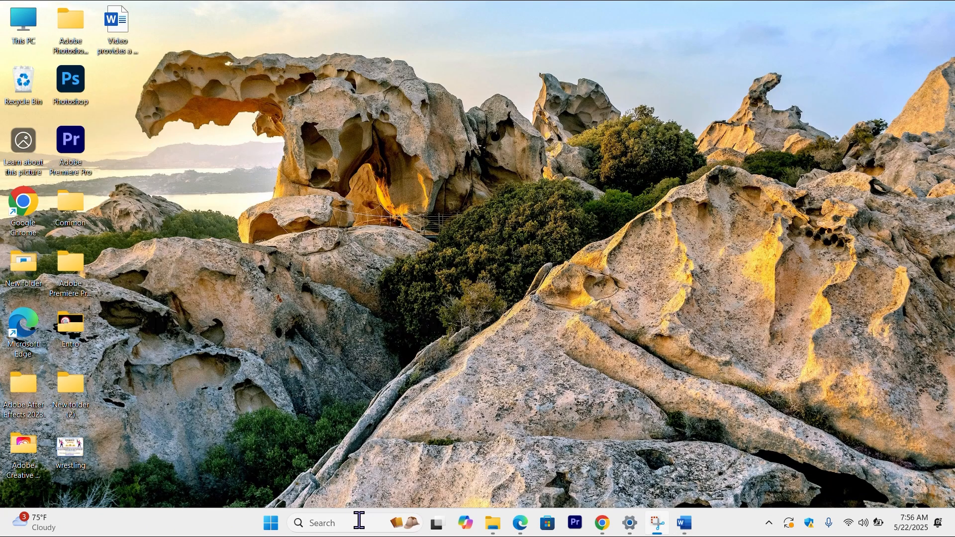
Step: Open Word through a taskbar search for "word" and create a blank document
left_click(347, 526)
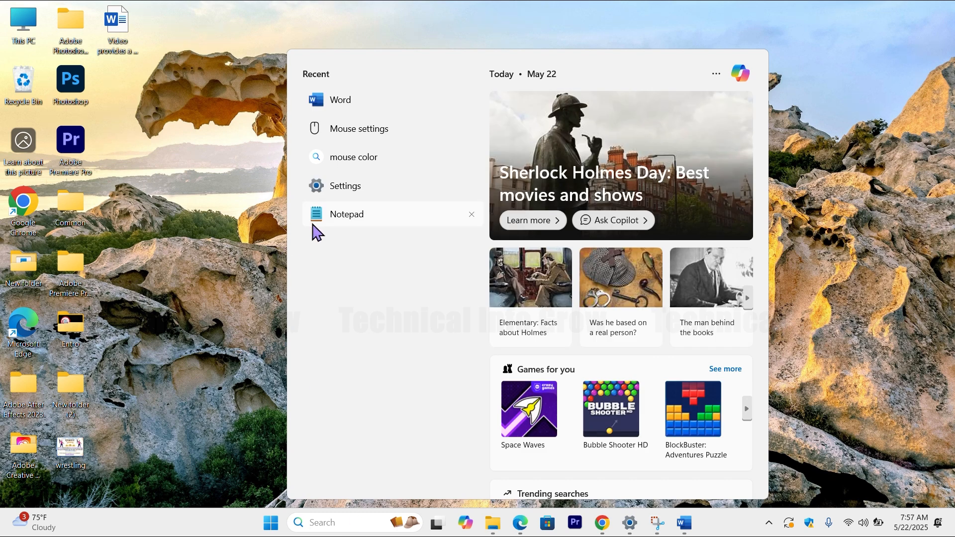
type("word")
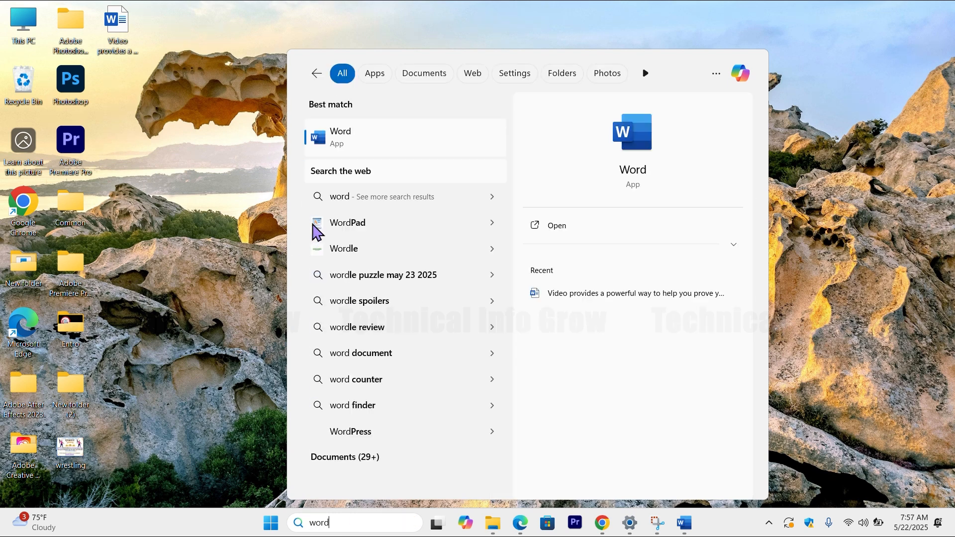
key("Return")
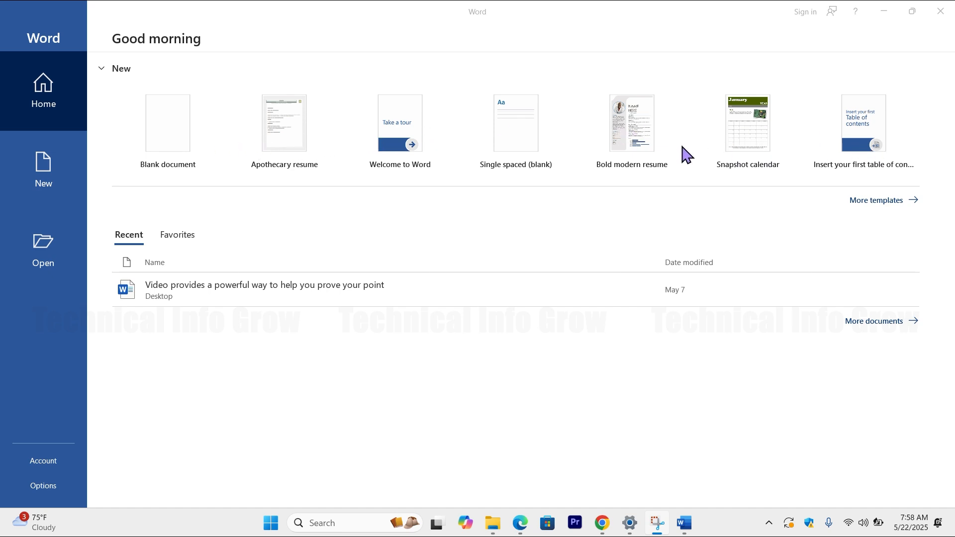
left_click(173, 150)
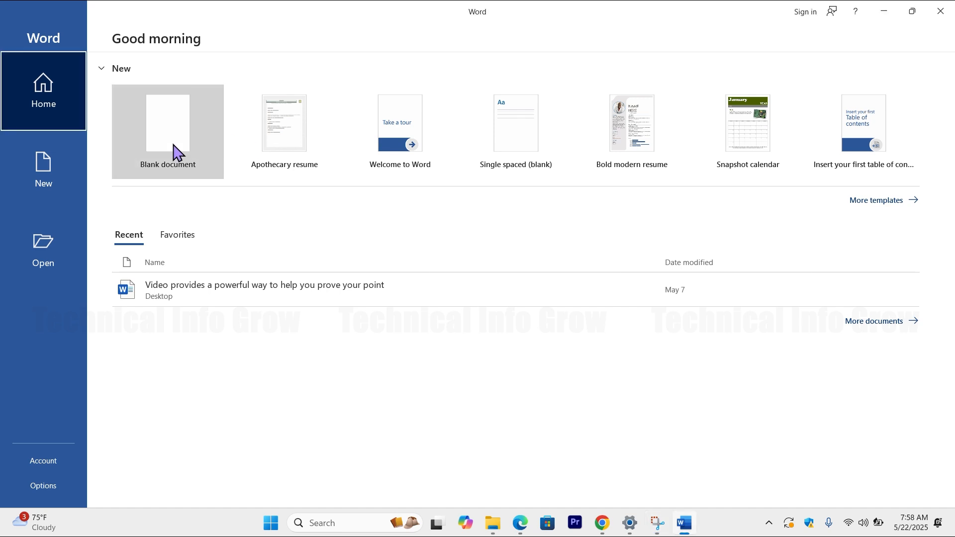
left_click(175, 150)
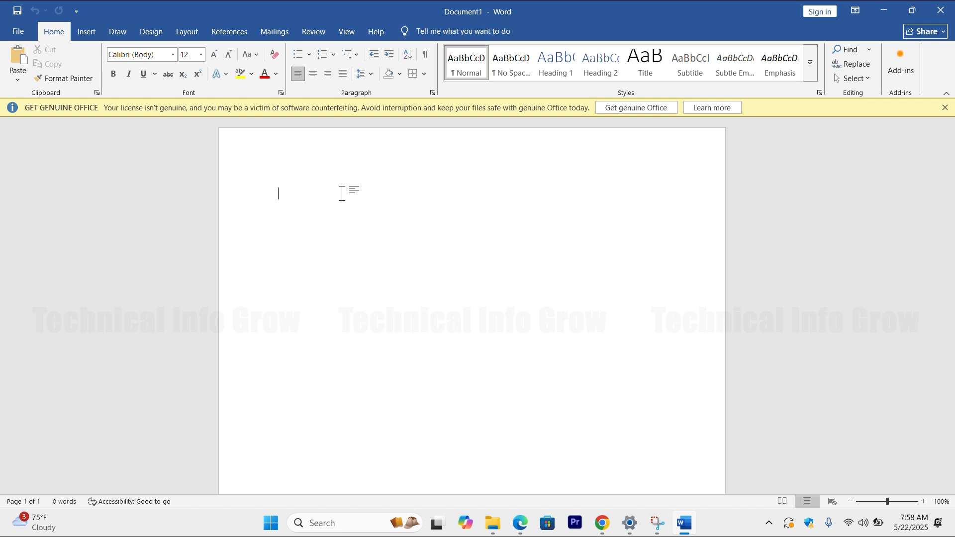
Step: Generate one sentence of sample text in the blank document with the formula =rand.old(1,1)
type("=rand")
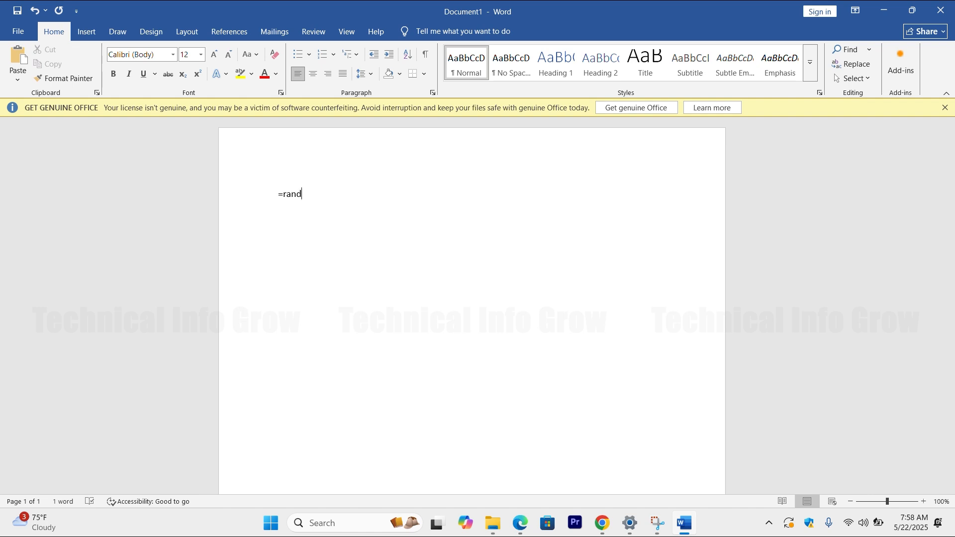
type(".p")
key("BackSpace")
type("old(1,10")
key("BackSpace")
type(")")
key("Return")
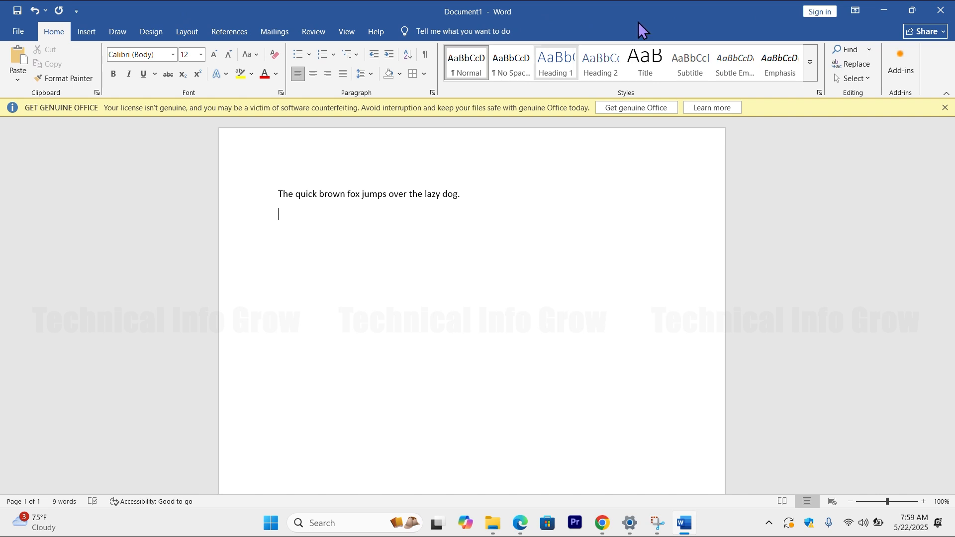
Step: Minimize the document window and bring it back, and restore it down to a smaller window before maximizing it again
left_click(887, 7)
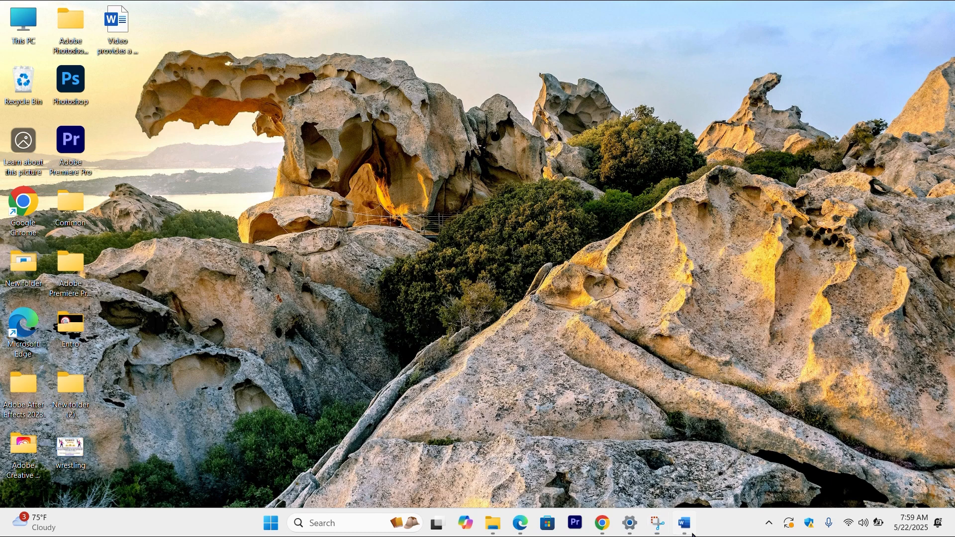
left_click(686, 525)
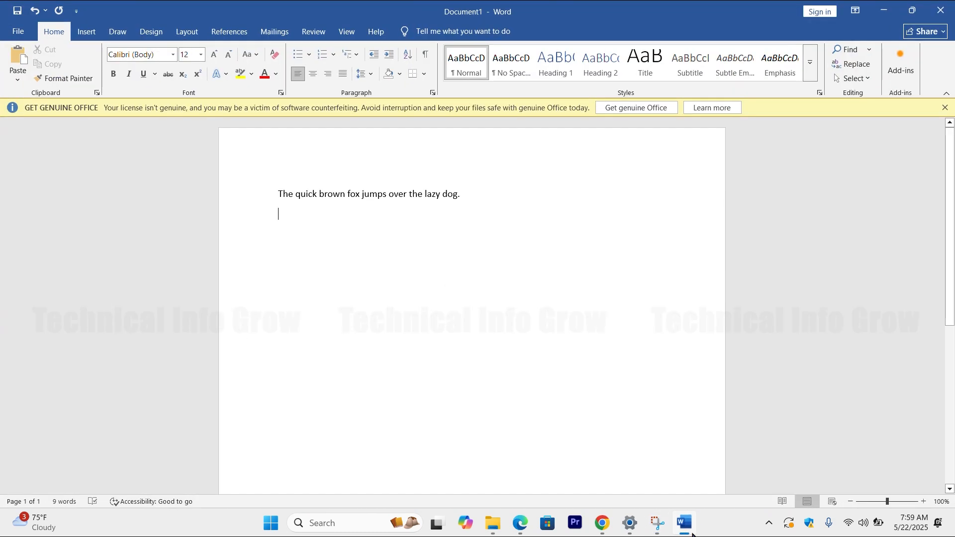
left_click(911, 13)
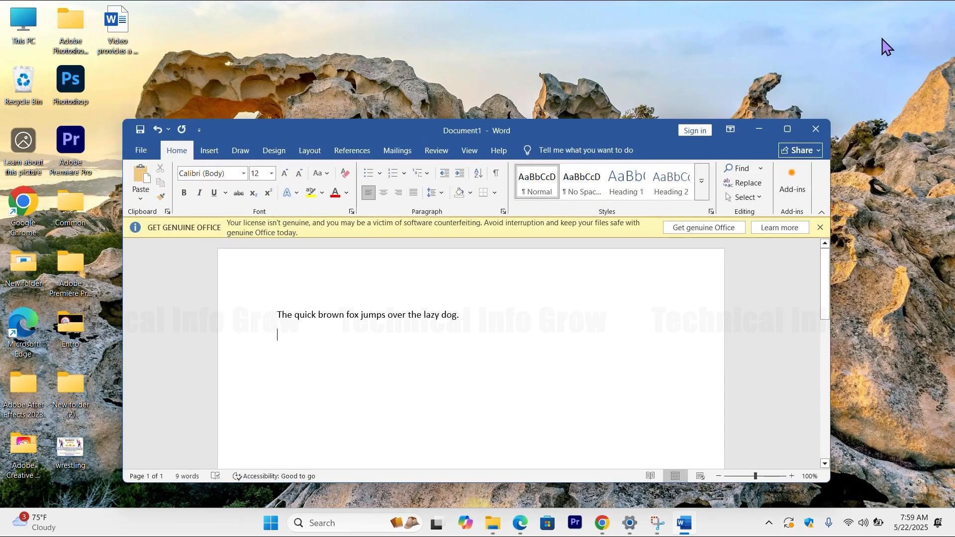
left_click(790, 129)
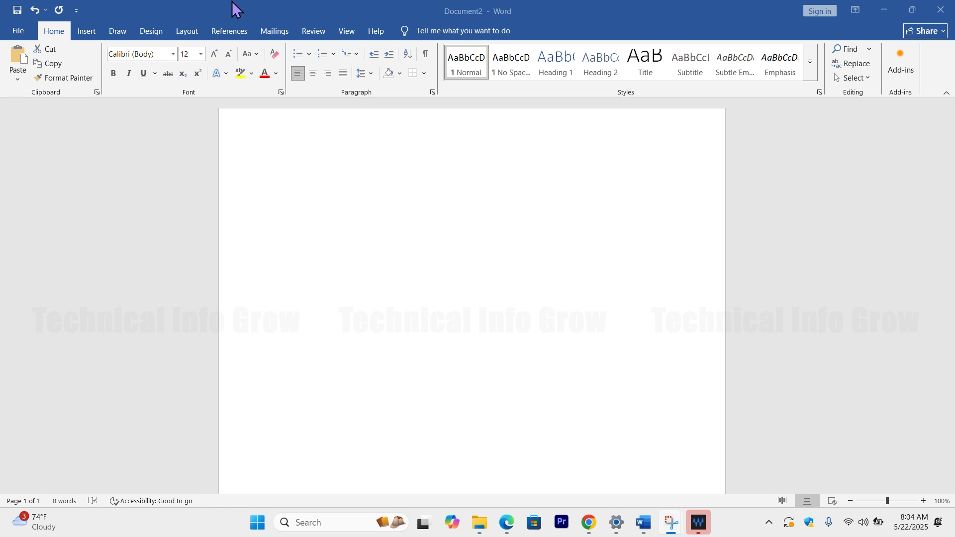
Step: Examine the commands that can be added to the Quick Access Toolbar, without changing any
left_click(76, 10)
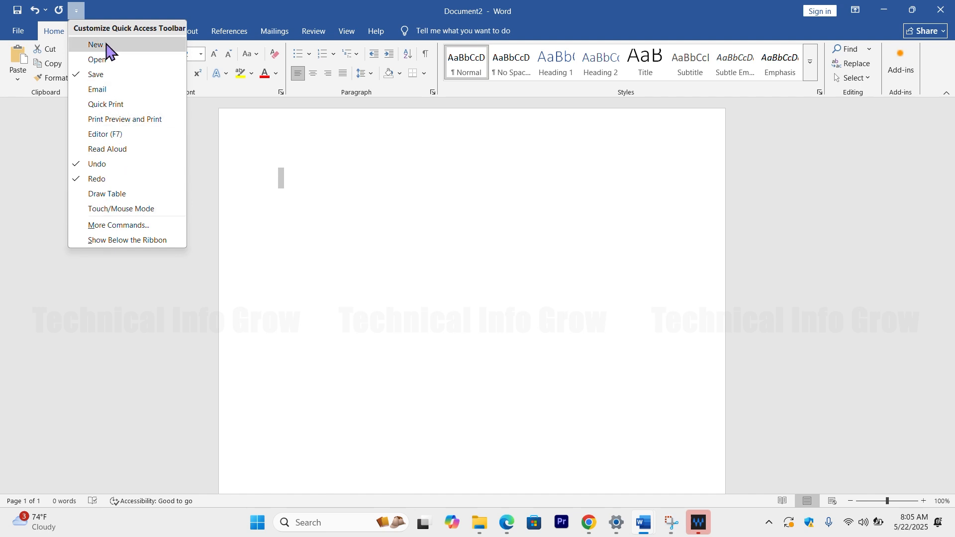
left_click(107, 10)
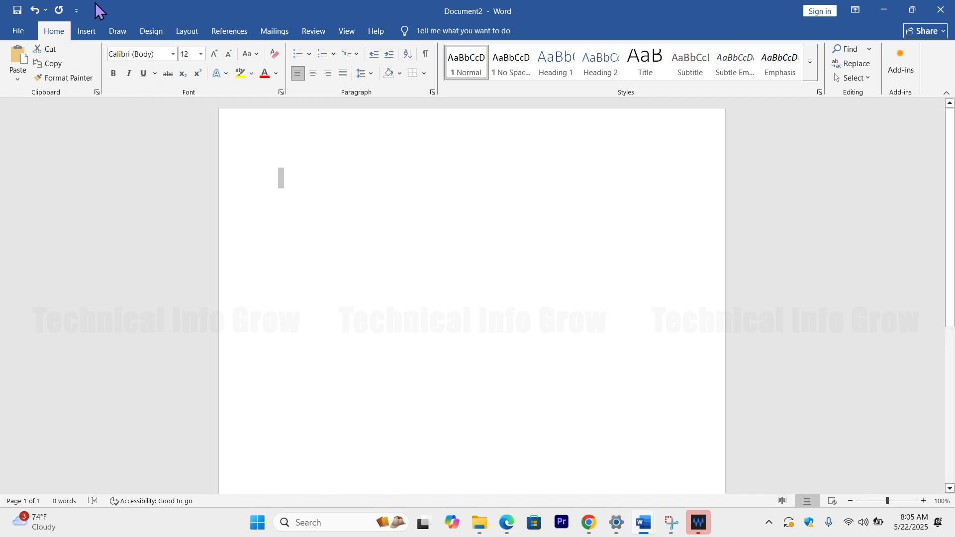
Step: Enter "fh" in the document, try Repeat and Undo on that text, and issue the Save command
left_click(60, 12)
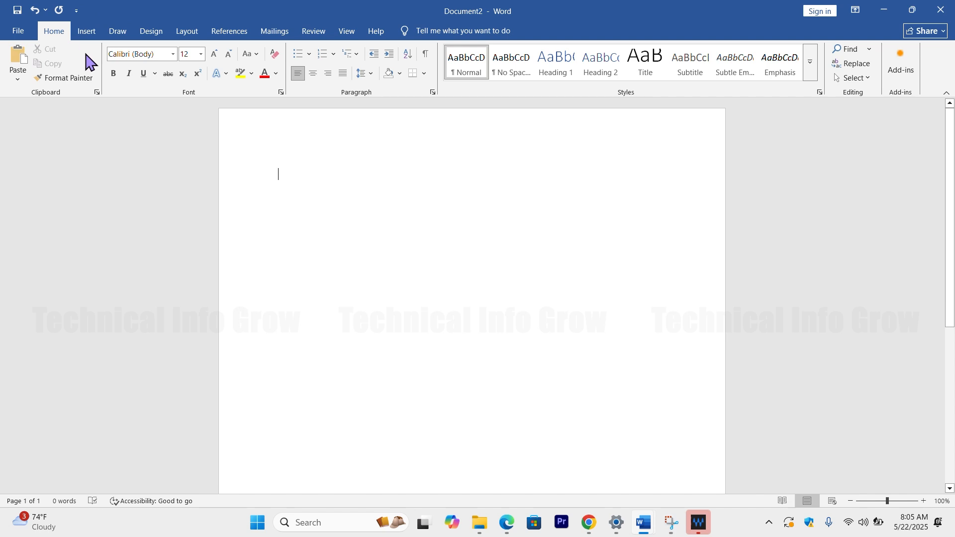
type("fh")
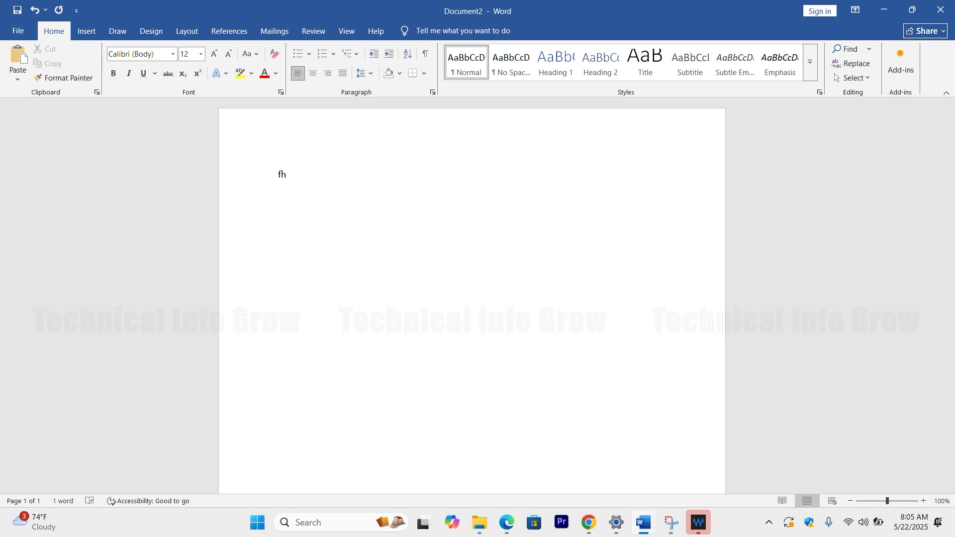
left_click(60, 12)
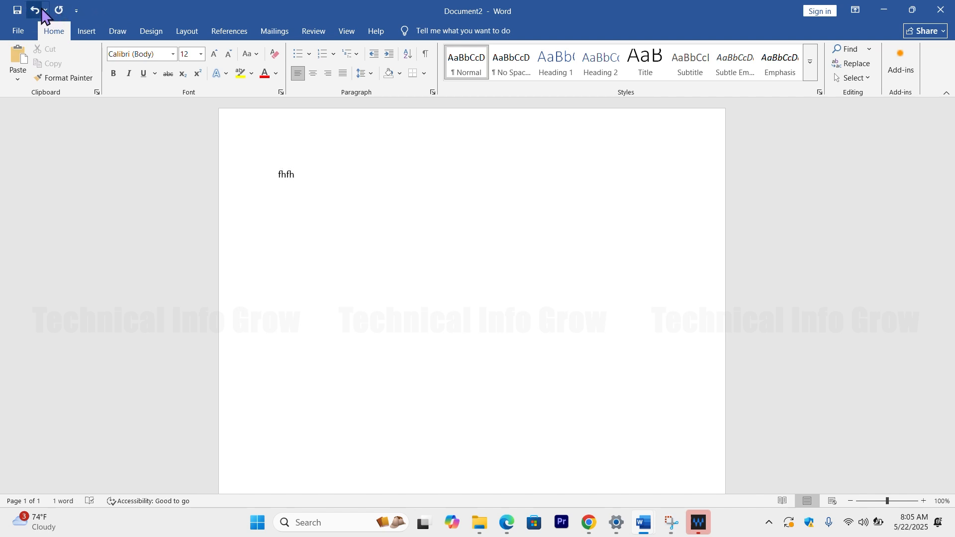
left_click(36, 11)
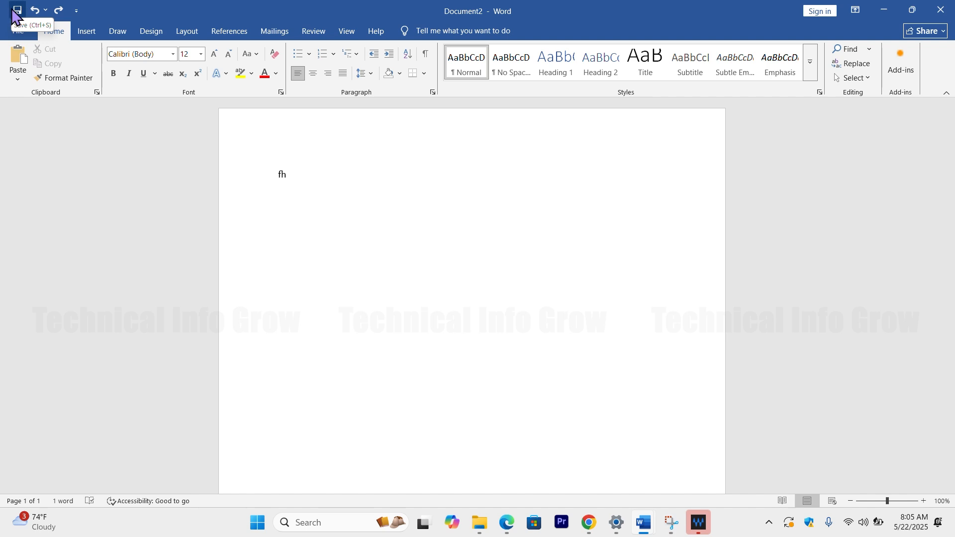
left_click(17, 10)
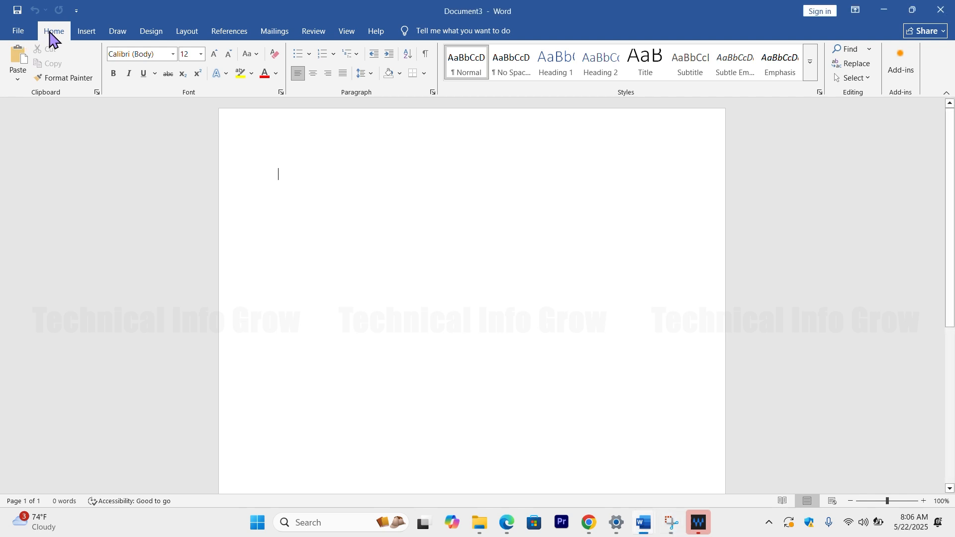
Step: Look through the Insert, Draw, Design, Layout, References, Mailings, Review and View command groups in the blank document
left_click(80, 34)
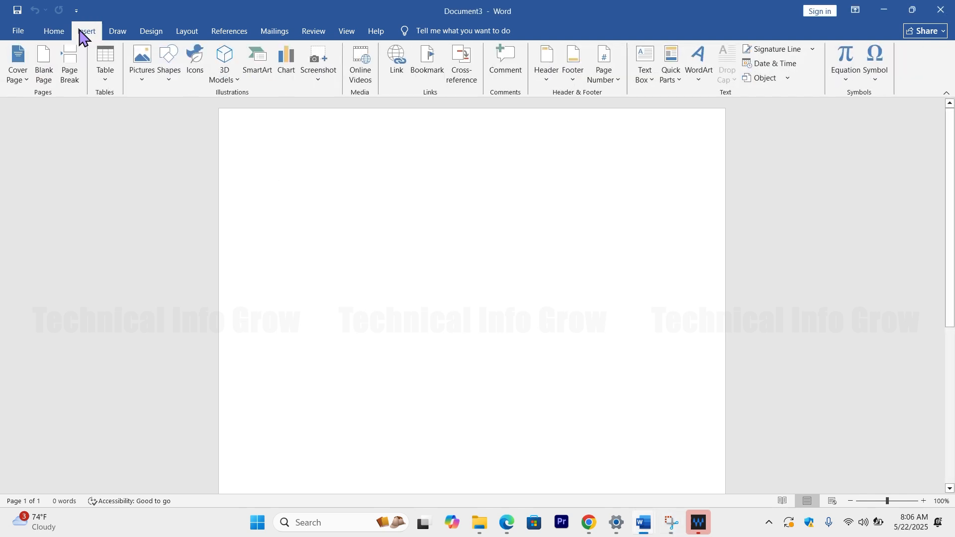
left_click(116, 31)
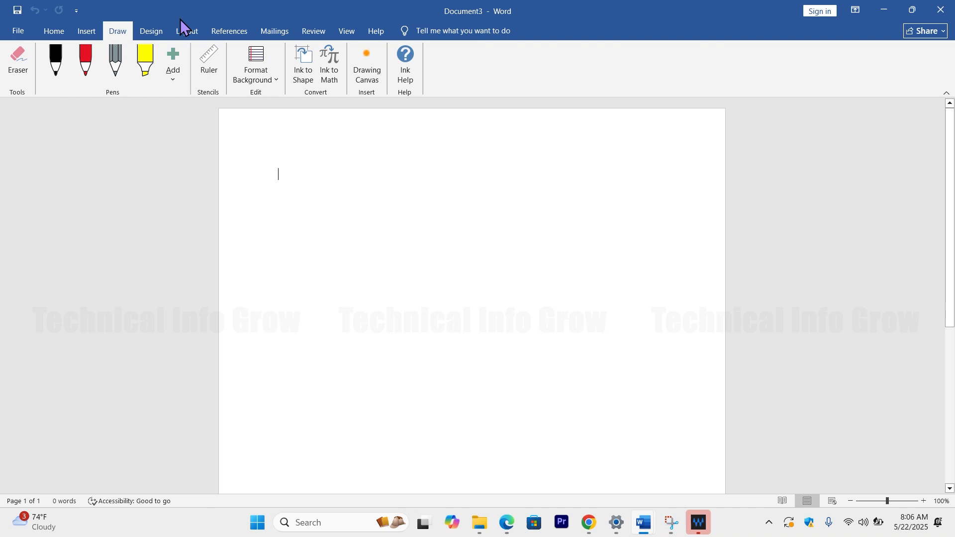
left_click(154, 31)
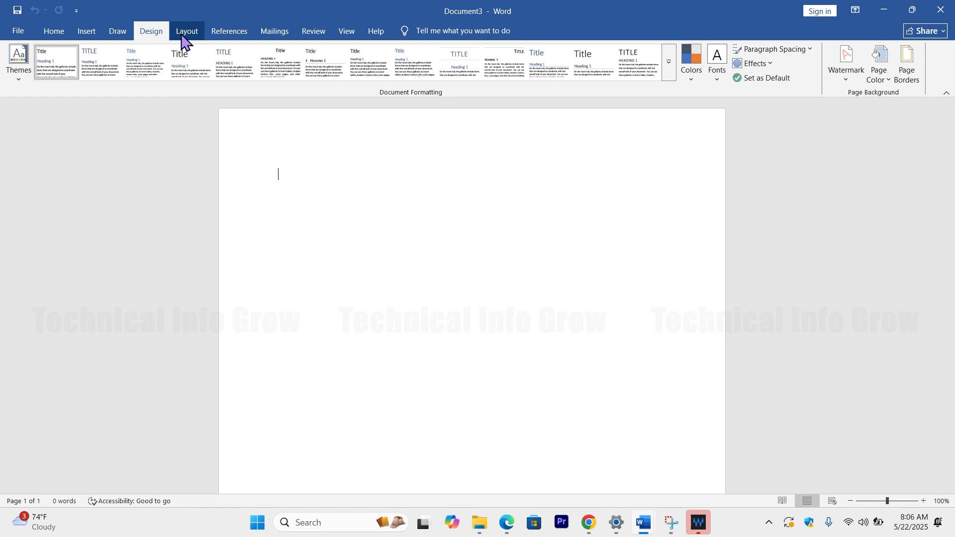
left_click(55, 31)
left_click(80, 33)
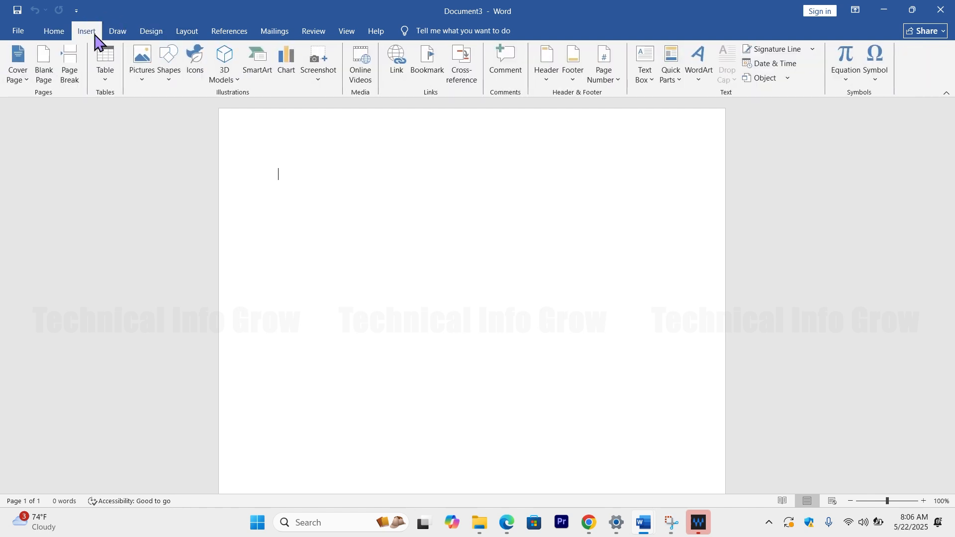
left_click(122, 35)
left_click(151, 33)
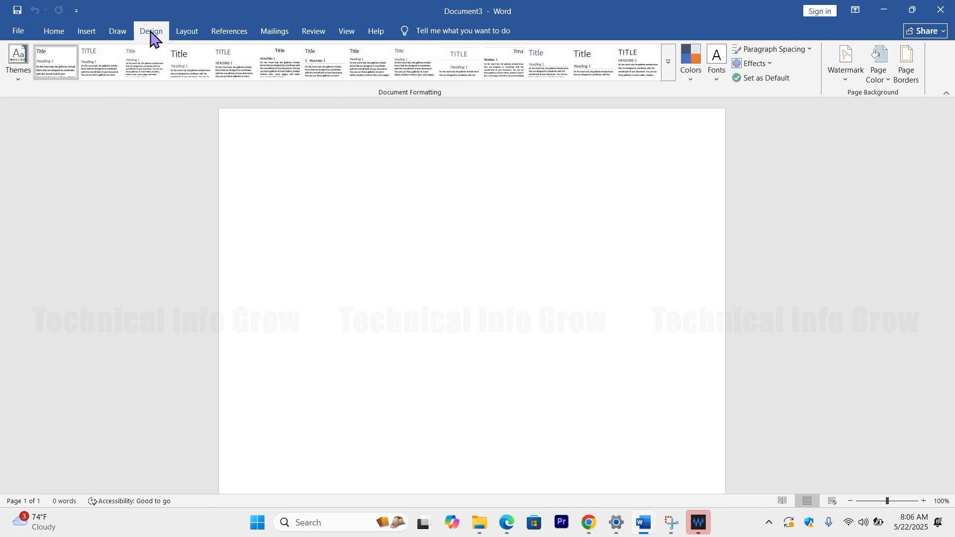
left_click(183, 34)
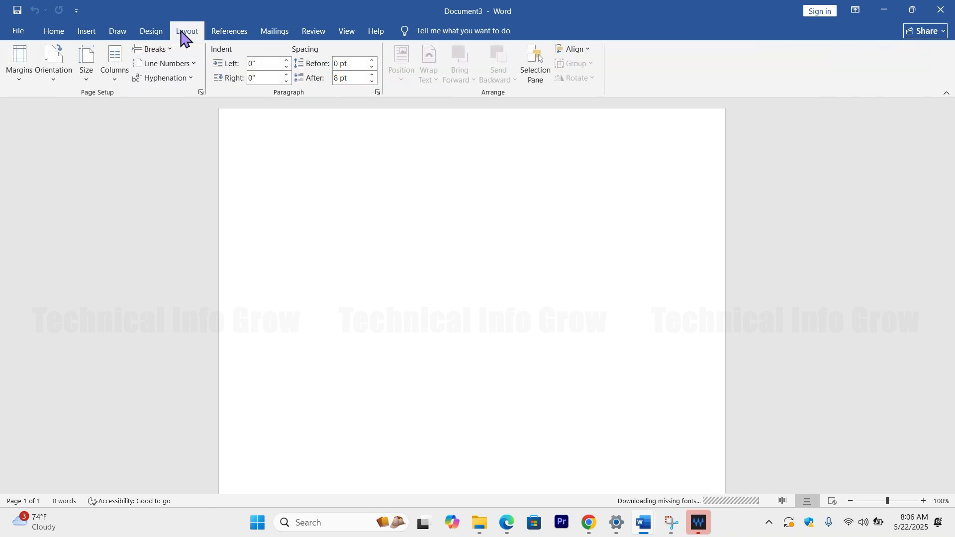
left_click(227, 33)
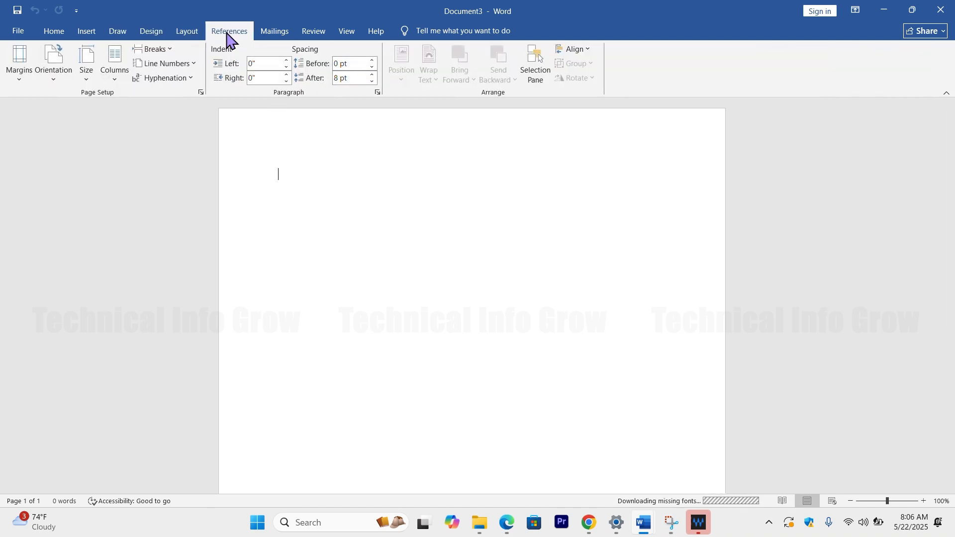
left_click(290, 33)
left_click(309, 31)
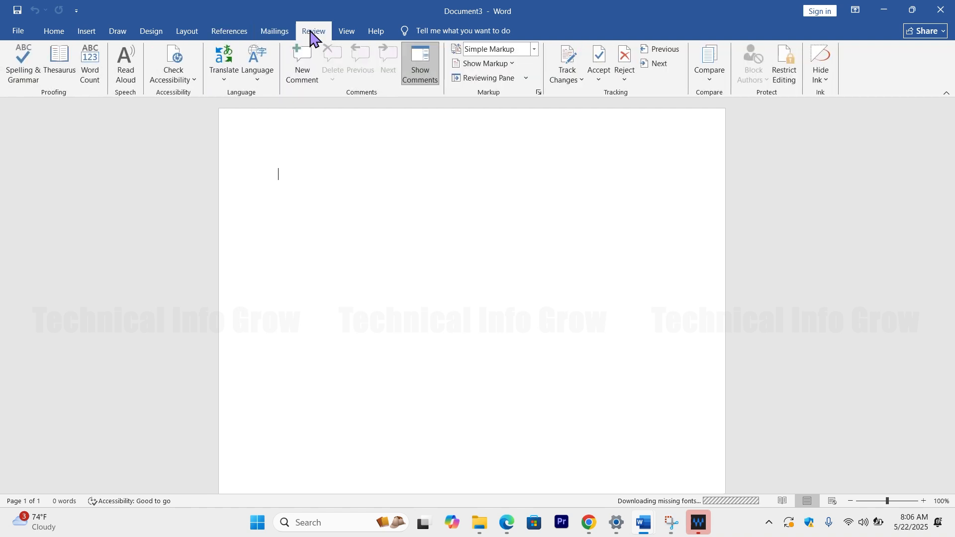
left_click(344, 30)
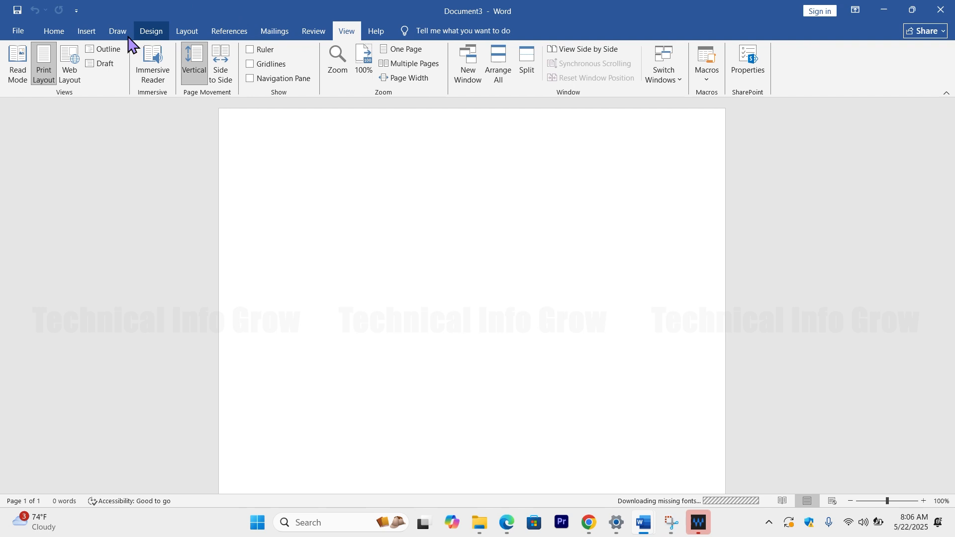
Step: Generate sample paragraphs in the blank document with the formula =rand()
left_click(52, 33)
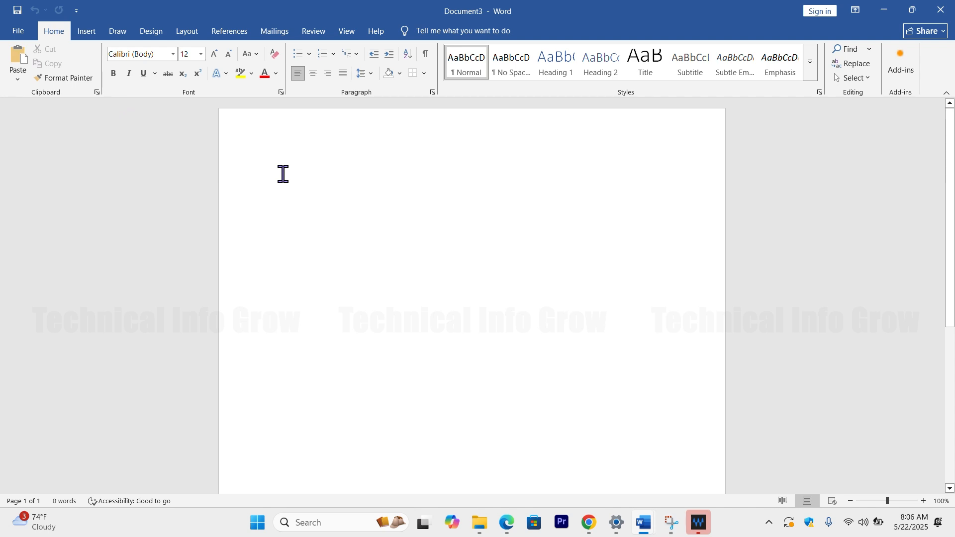
type("=")
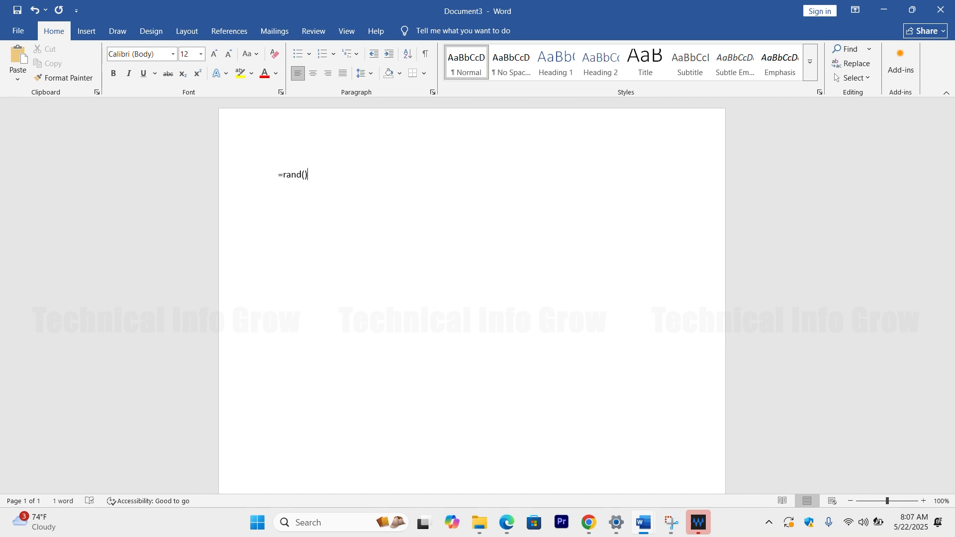
type("rand()")
key("Return")
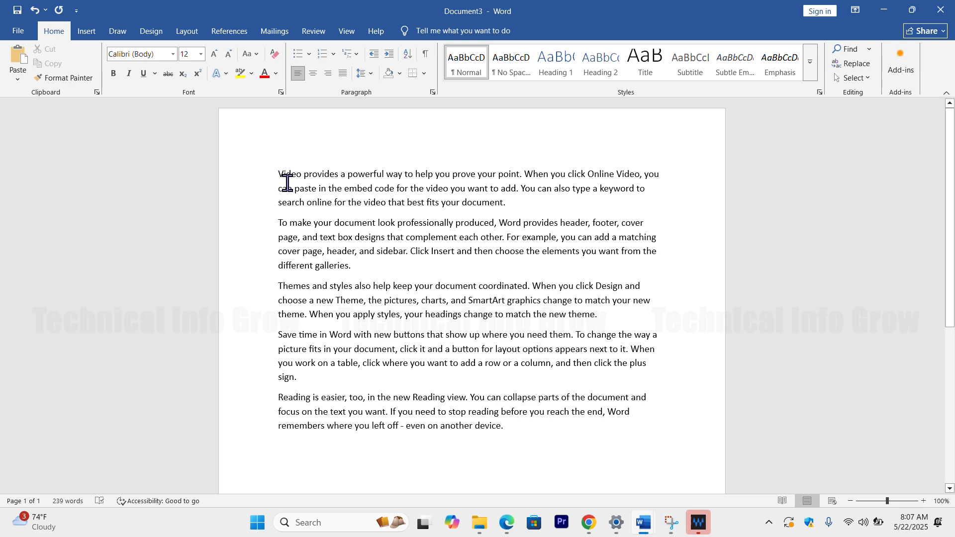
Step: Make all of the document's text bold, and remove the bold from all of it again
key("ctrl+a")
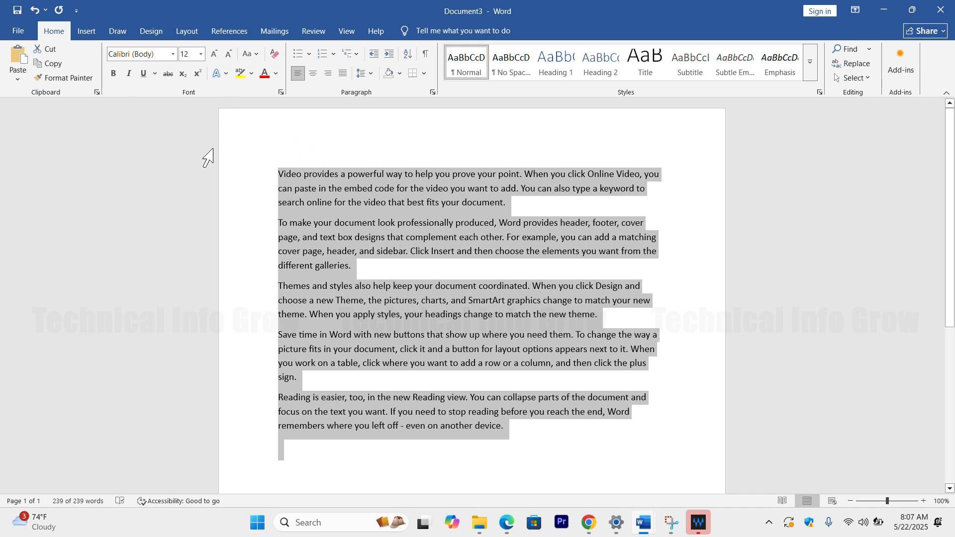
left_click(118, 77)
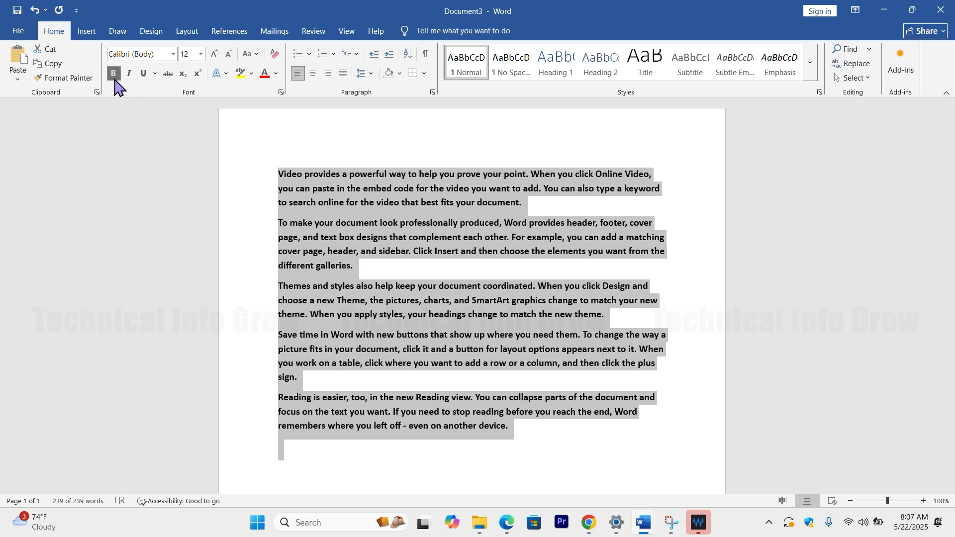
left_click(326, 253)
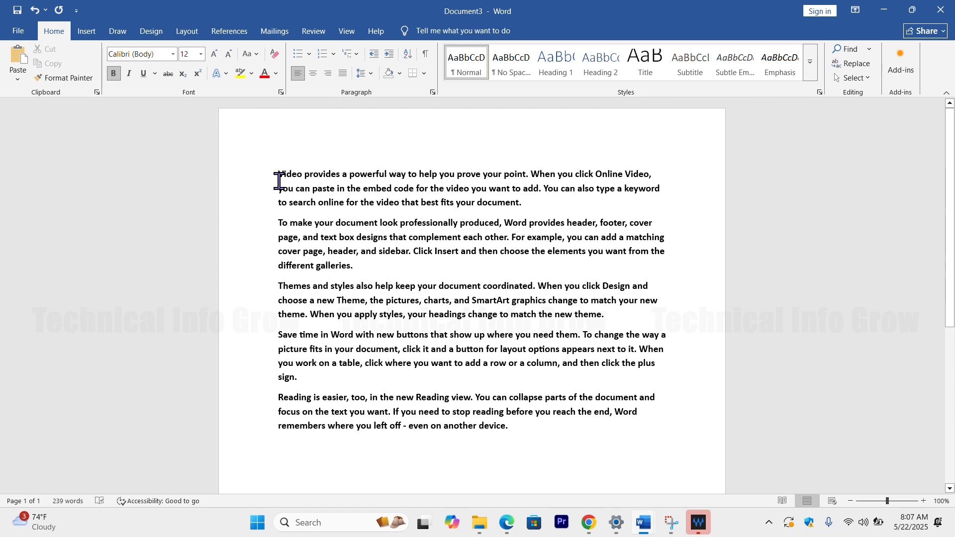
key("ctrl+a")
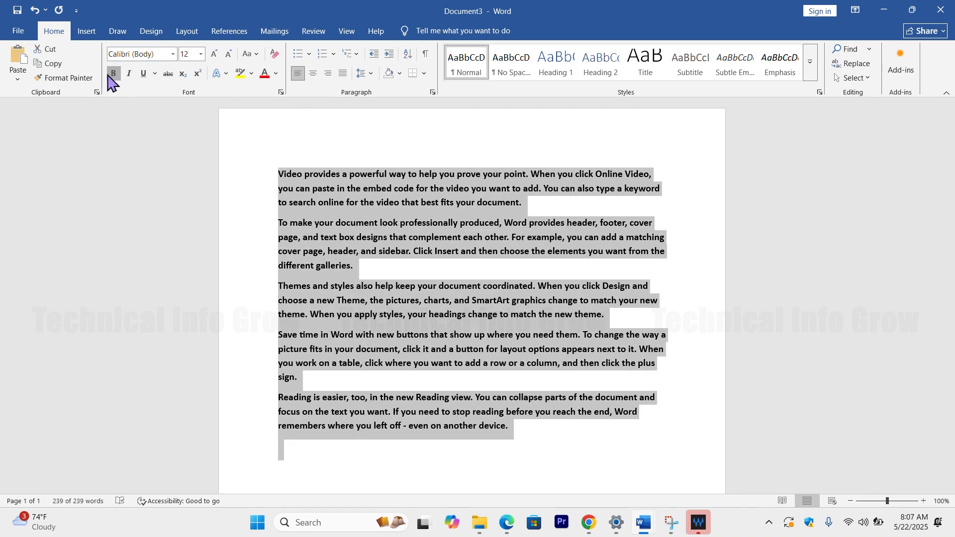
left_click(111, 74)
left_click(296, 181)
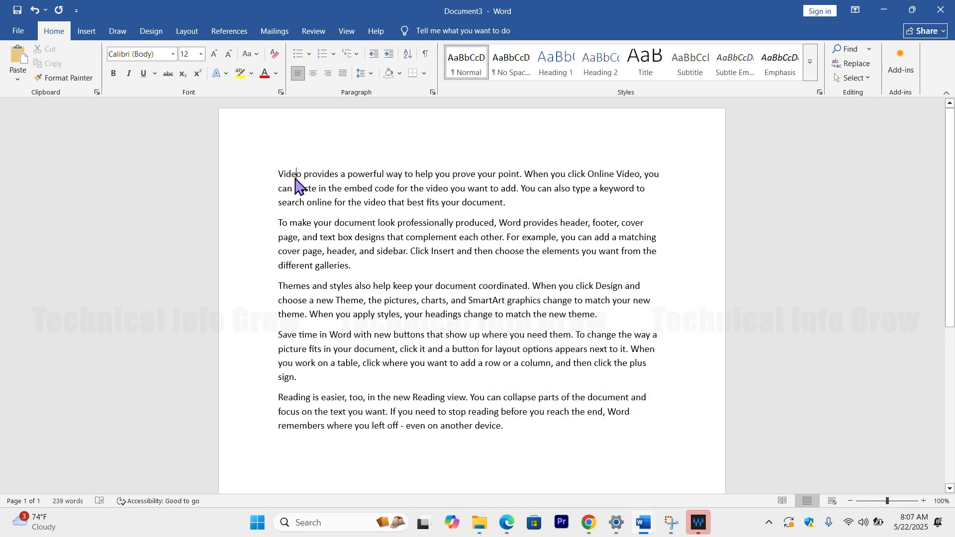
Step: Format the opening words "Video provides a powerful way to help you prove your point" as bold, italic and underlined
left_click_drag(280, 175, 521, 172)
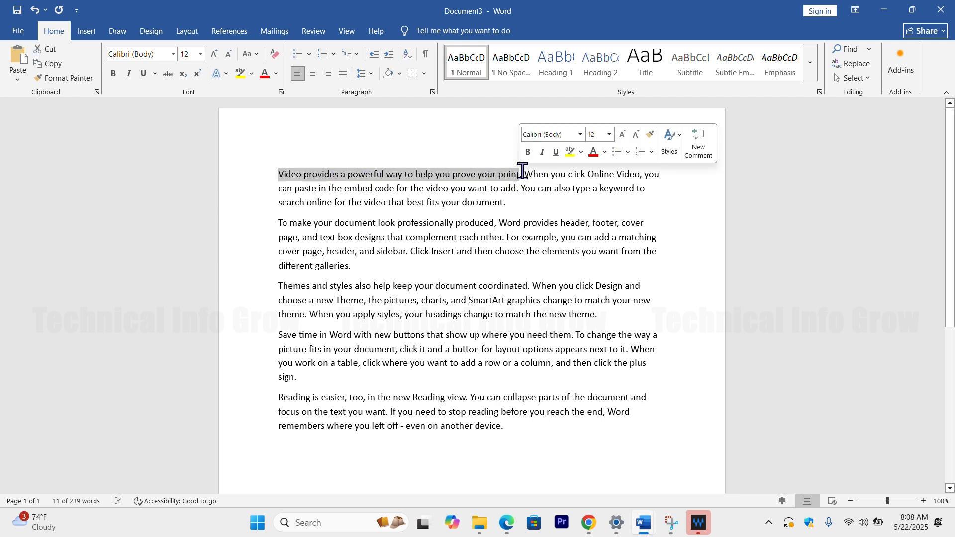
left_click(528, 152)
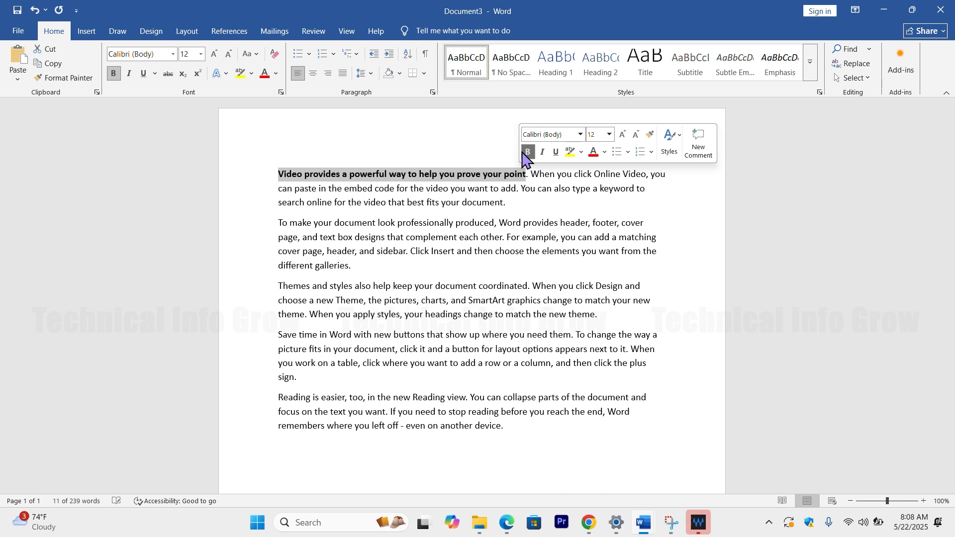
left_click(439, 188)
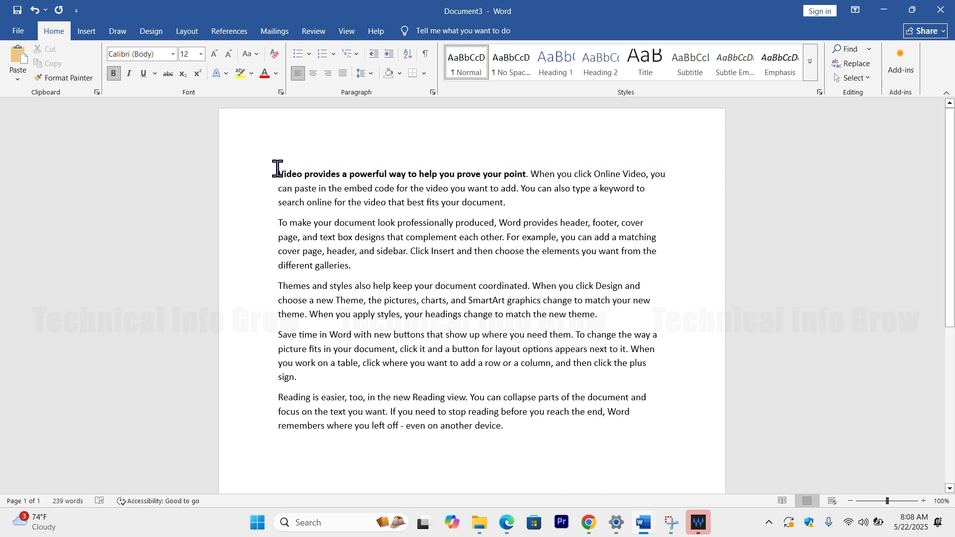
left_click_drag(277, 169, 534, 180)
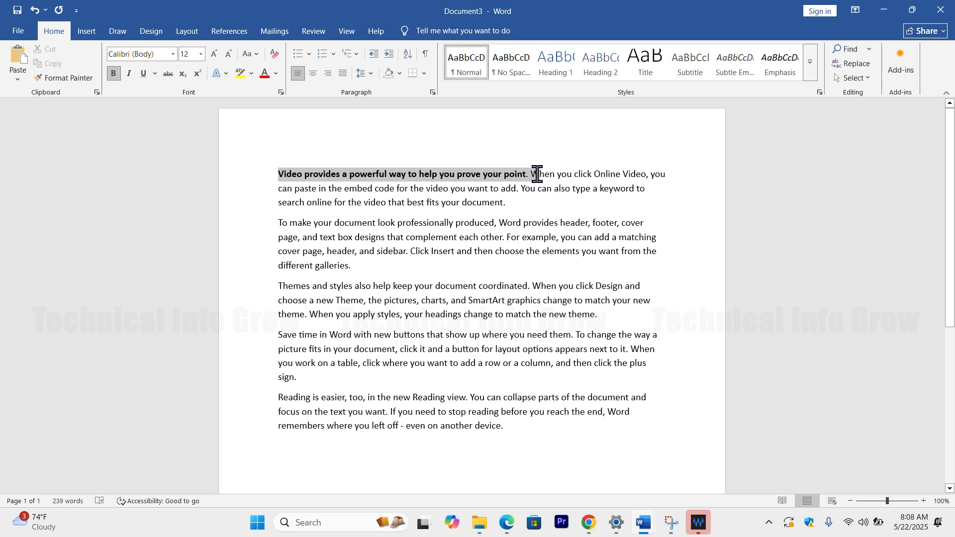
left_click(128, 73)
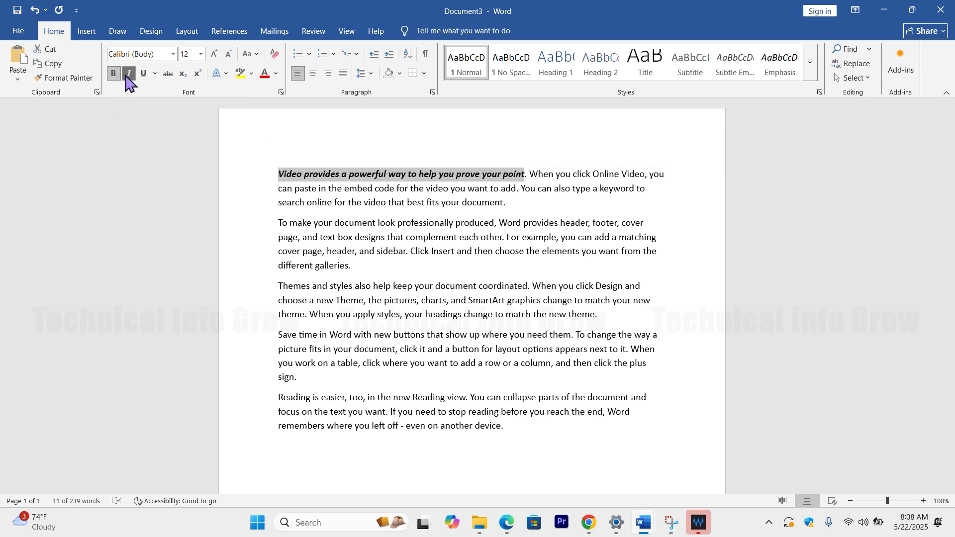
left_click(144, 74)
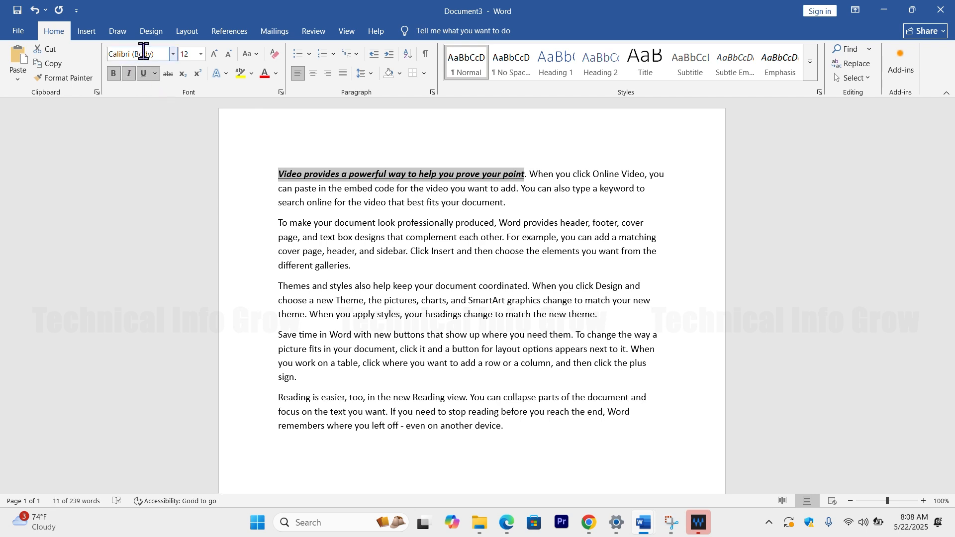
Step: Set the font of the formatted opening words to Bodoni MT Black and remove their italic
left_click(173, 56)
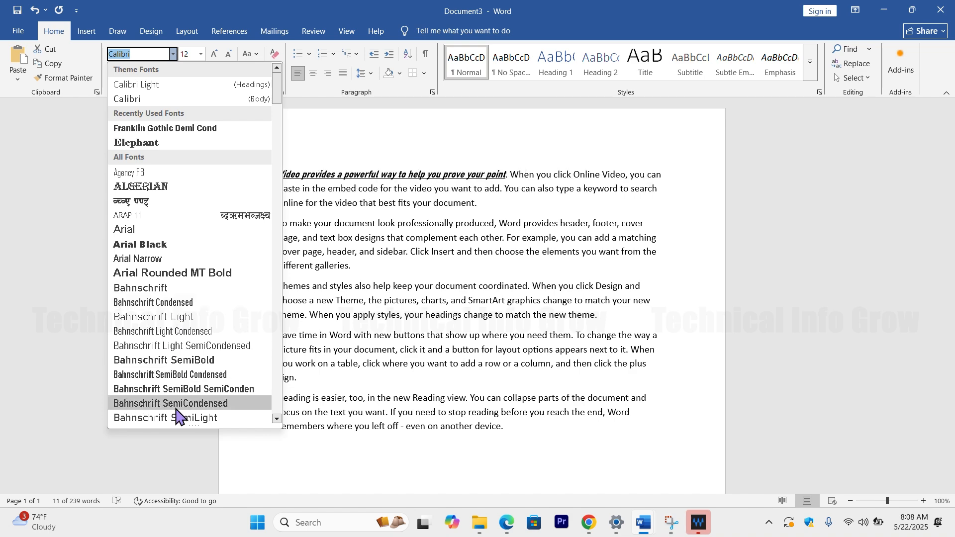
scroll(169, 406, "down", 2)
scroll(169, 406, "down", 4)
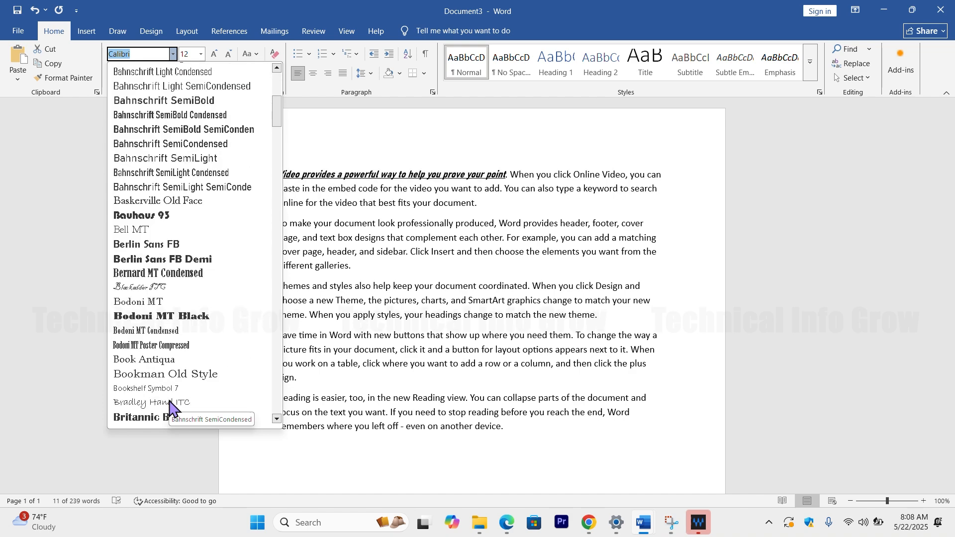
left_click(191, 316)
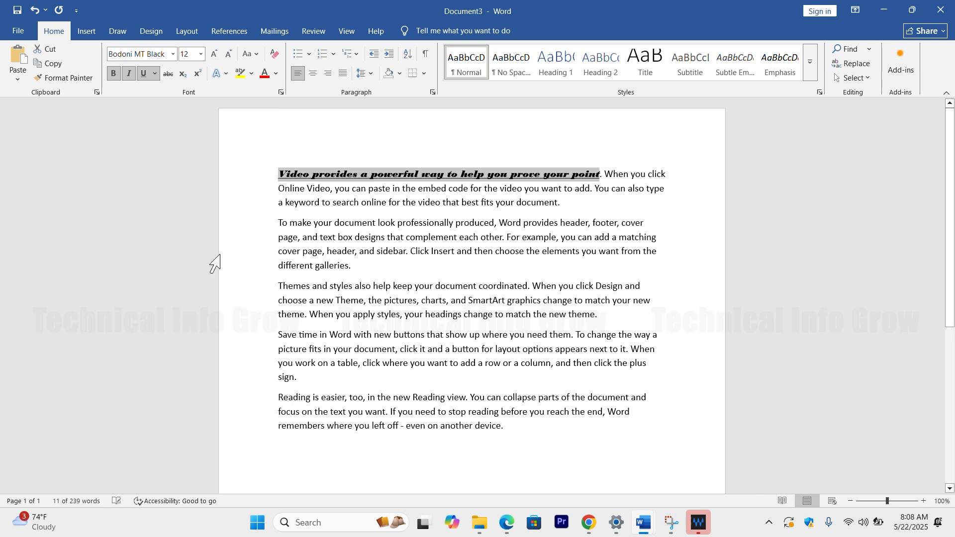
left_click(129, 73)
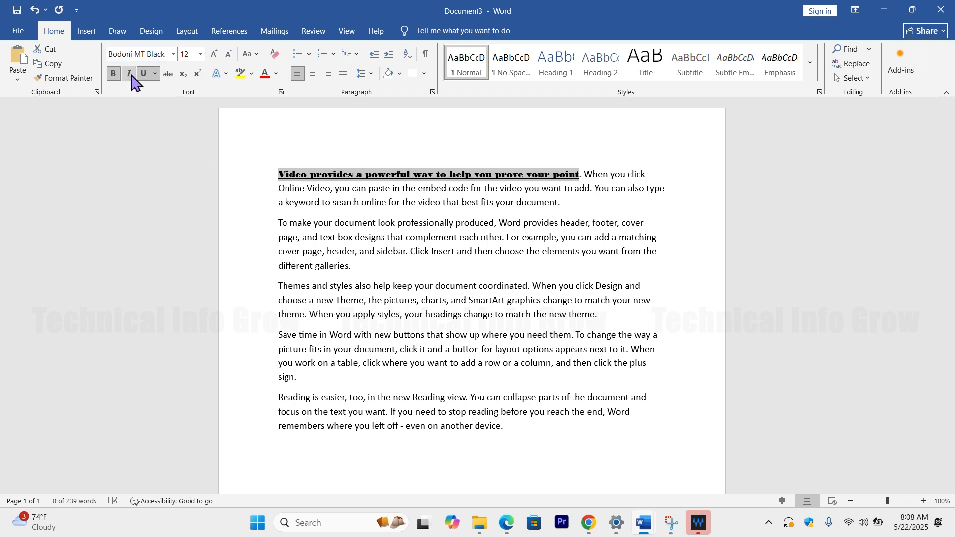
Step: Set the opening words to font size 20 and split them off from the following text as a separate heading paragraph
left_click(201, 56)
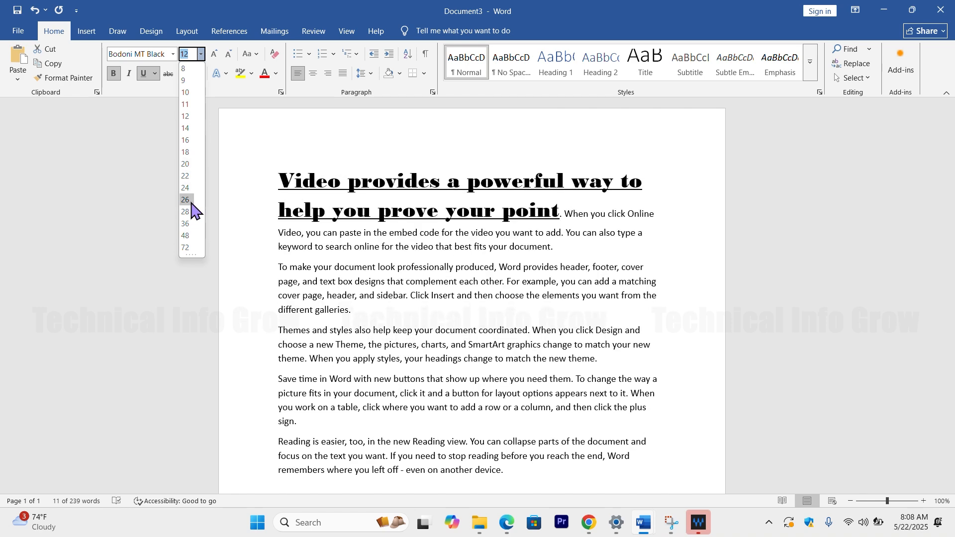
left_click(185, 165)
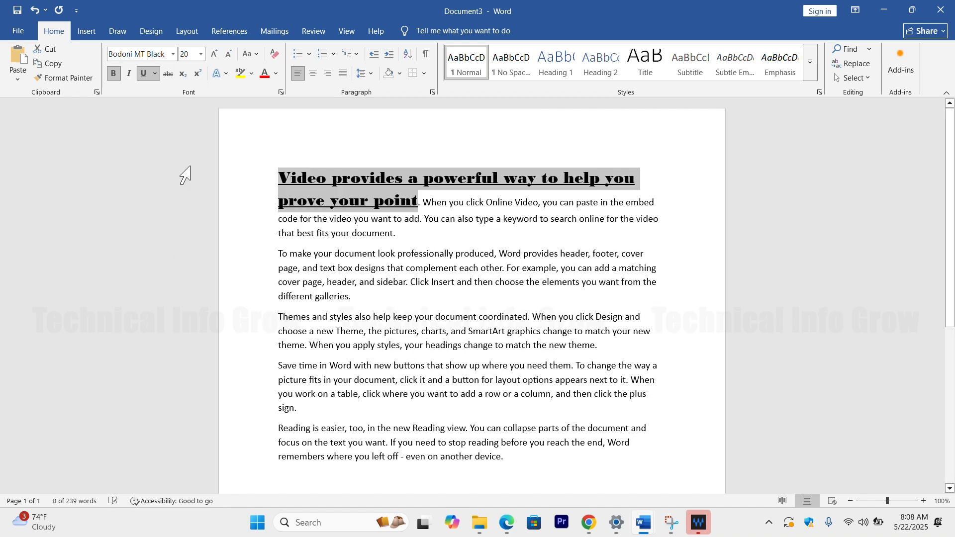
key("Right")
key("Return")
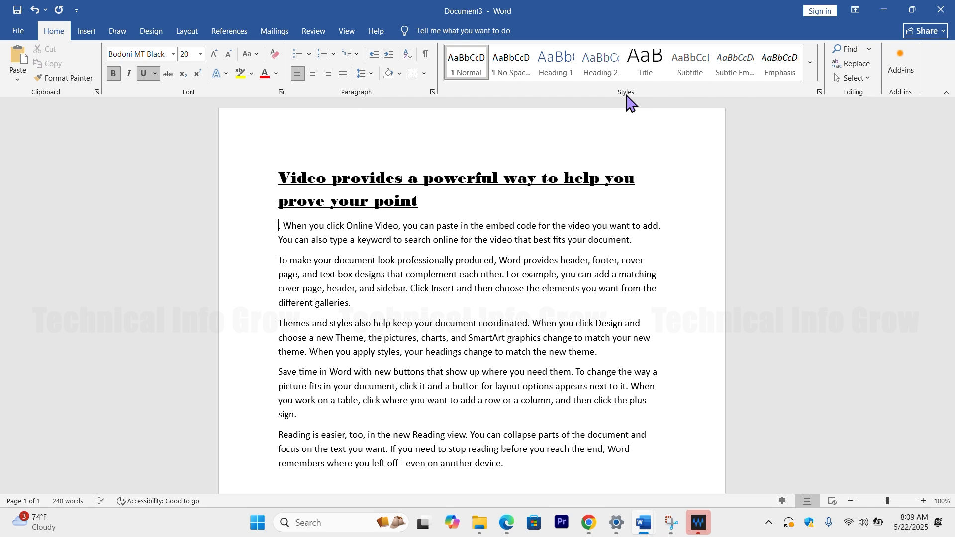
left_click(214, 55)
left_click(219, 75)
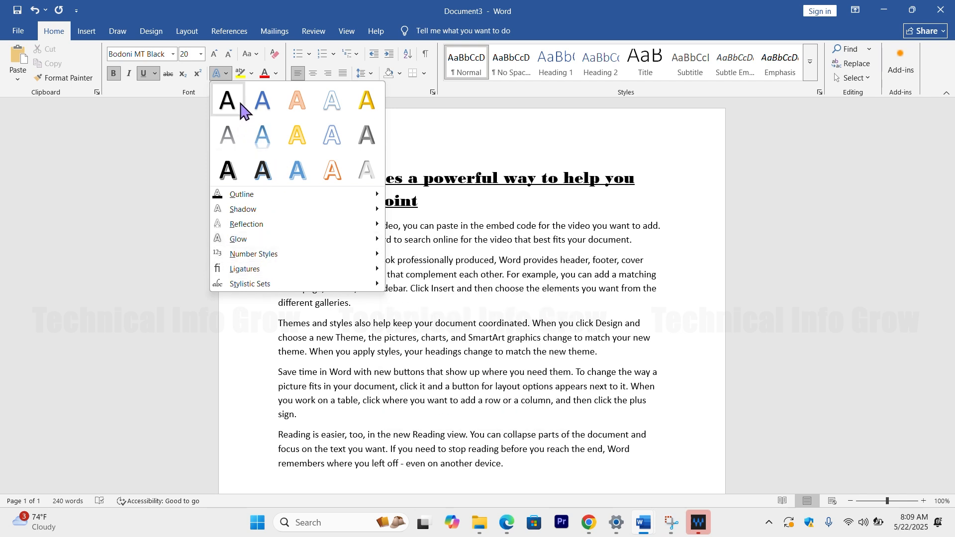
left_click(191, 165)
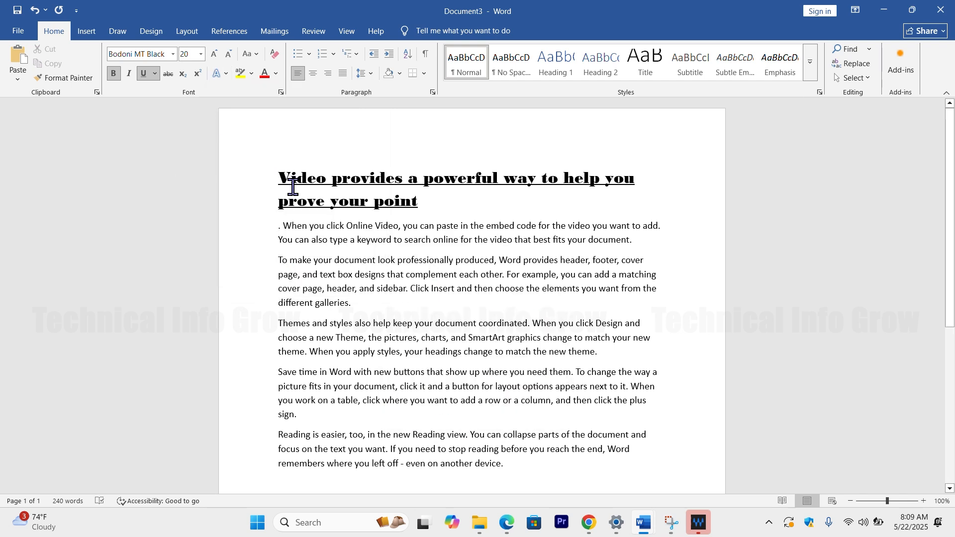
Step: Apply the black text effect with a white outline and hard shadow to the whole heading
left_click_drag(299, 179, 411, 219)
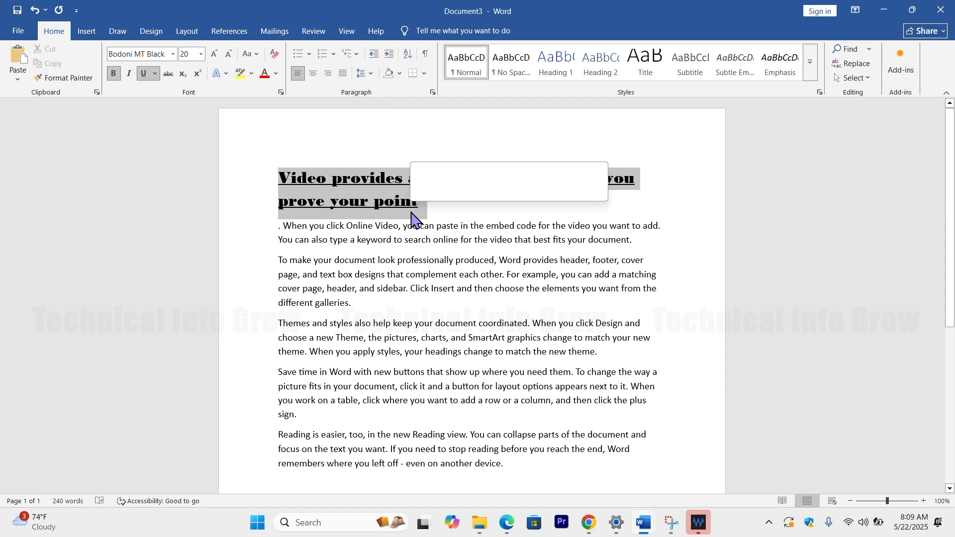
left_click(221, 73)
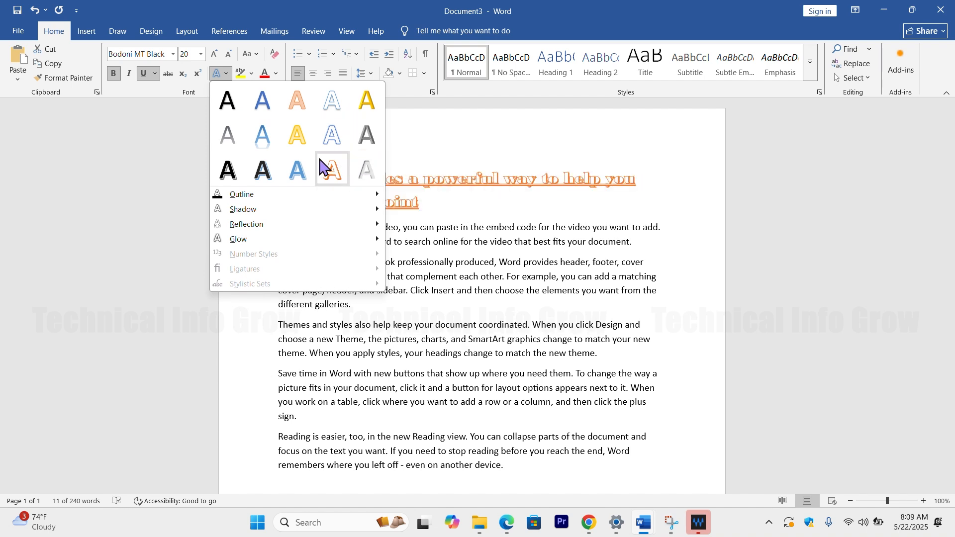
left_click(229, 168)
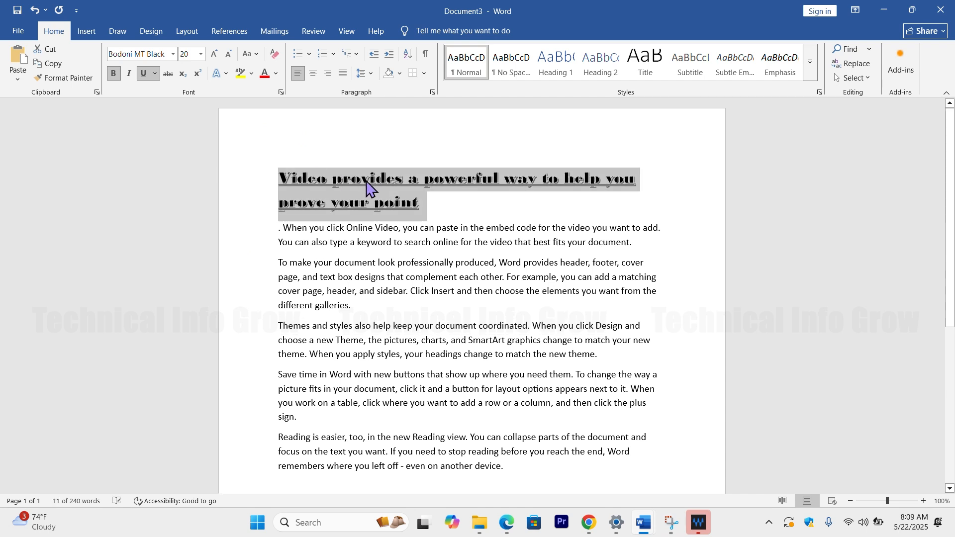
left_click(369, 187)
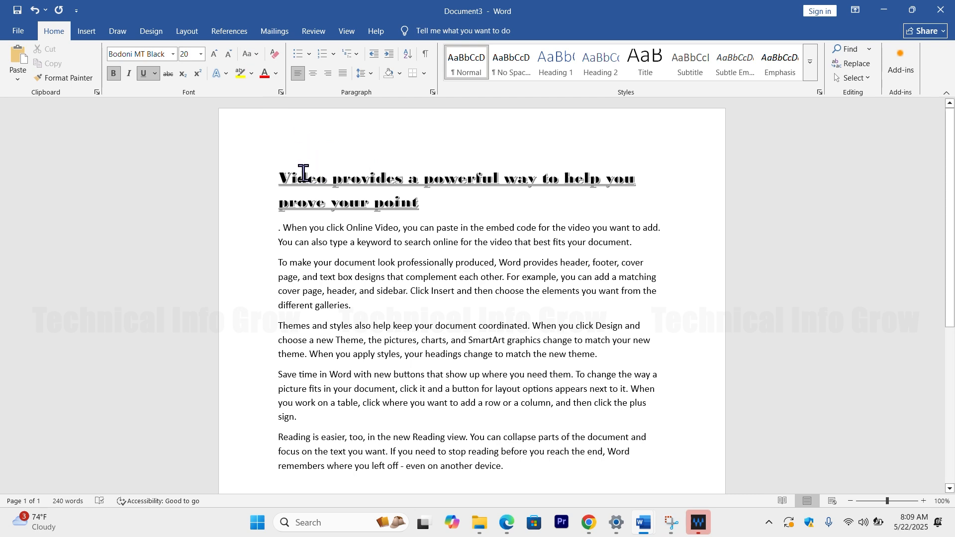
Step: Highlight the whole heading in blue
left_click_drag(305, 183, 423, 206)
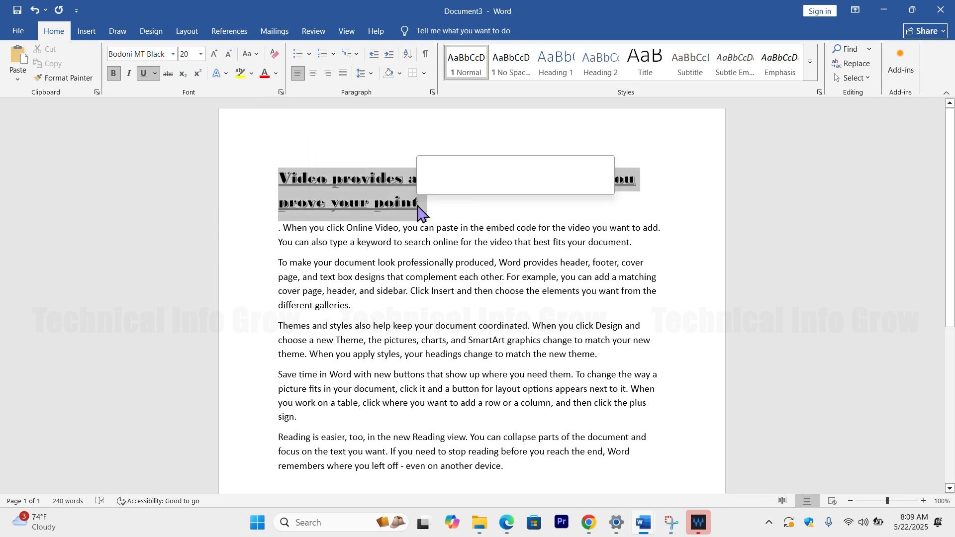
left_click(252, 74)
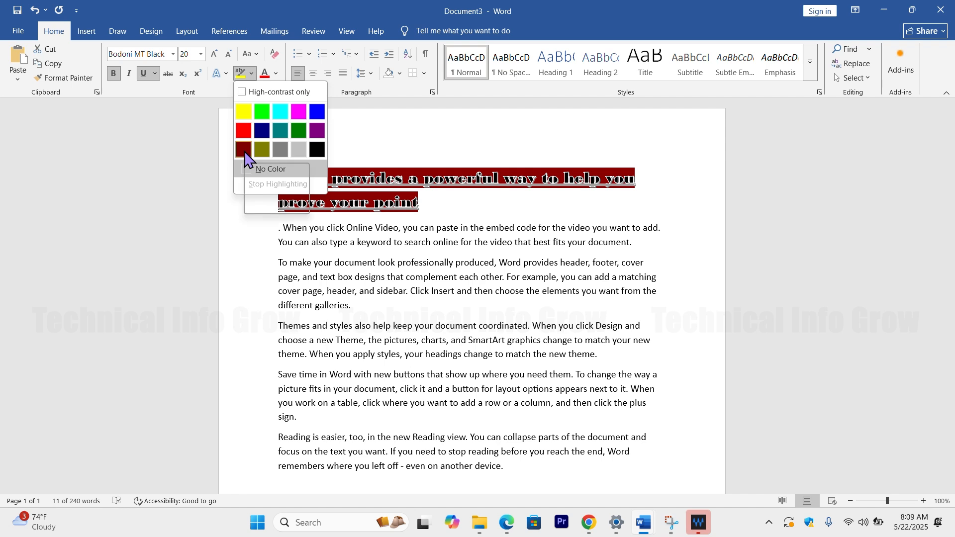
left_click(317, 113)
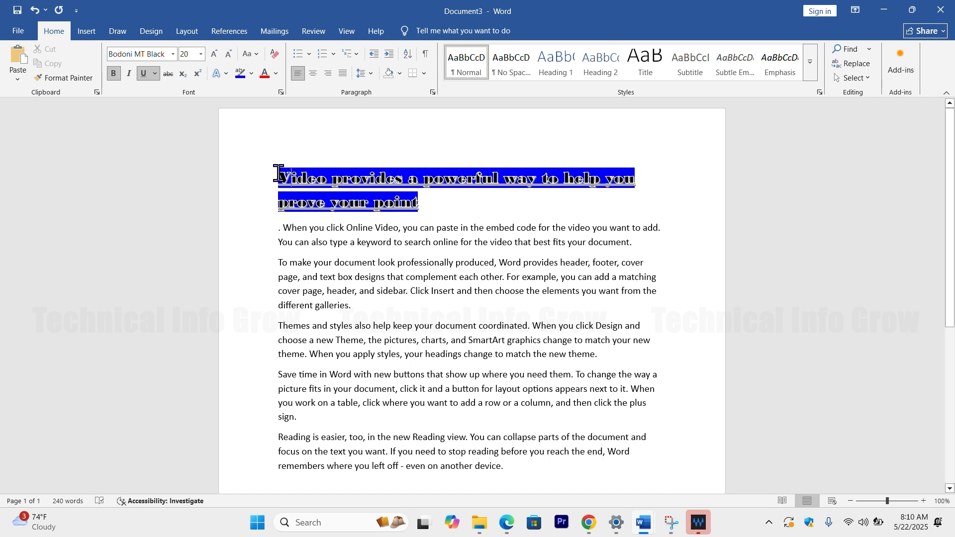
Step: Move the heading's initial "V" into the word "point" before "nt", and justify the heading paragraph
left_click_drag(279, 177, 288, 182)
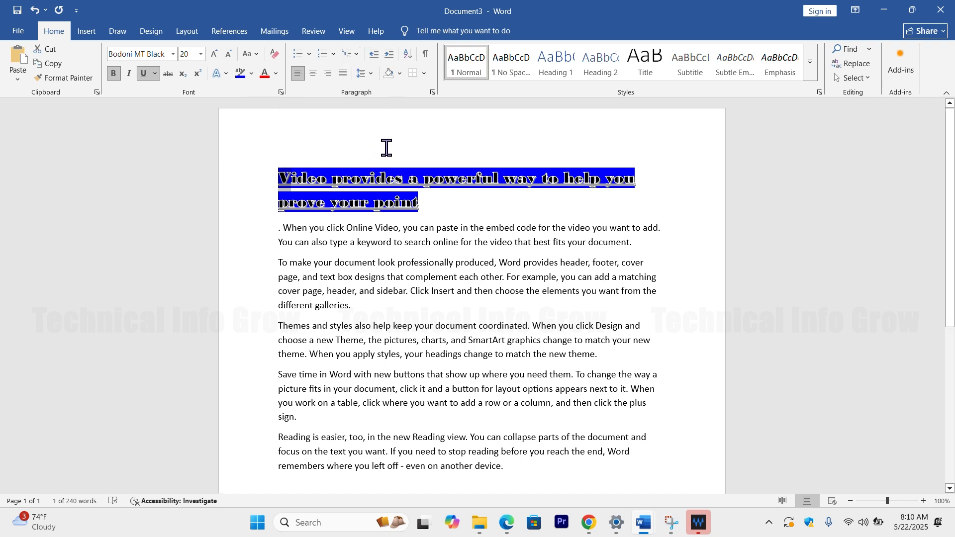
left_click(408, 18)
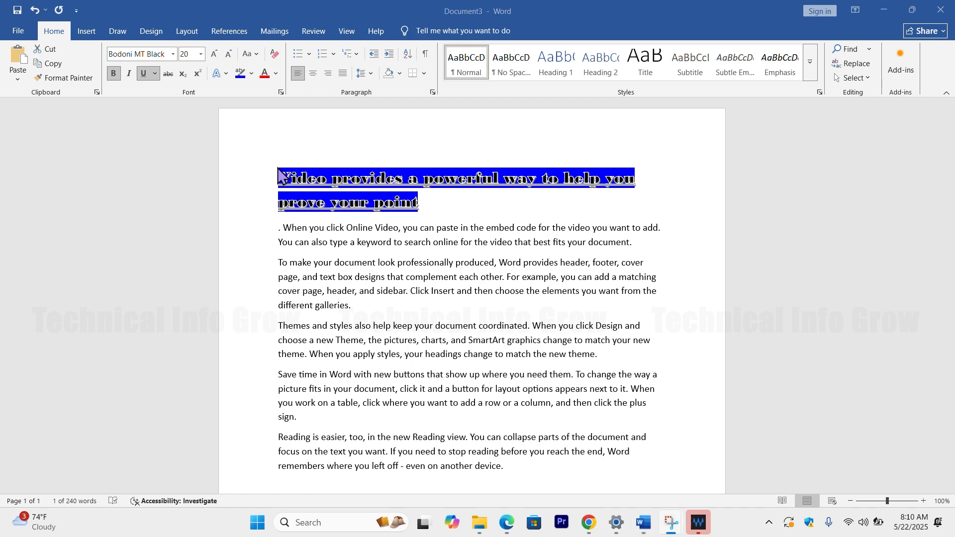
left_click_drag(278, 170, 405, 209)
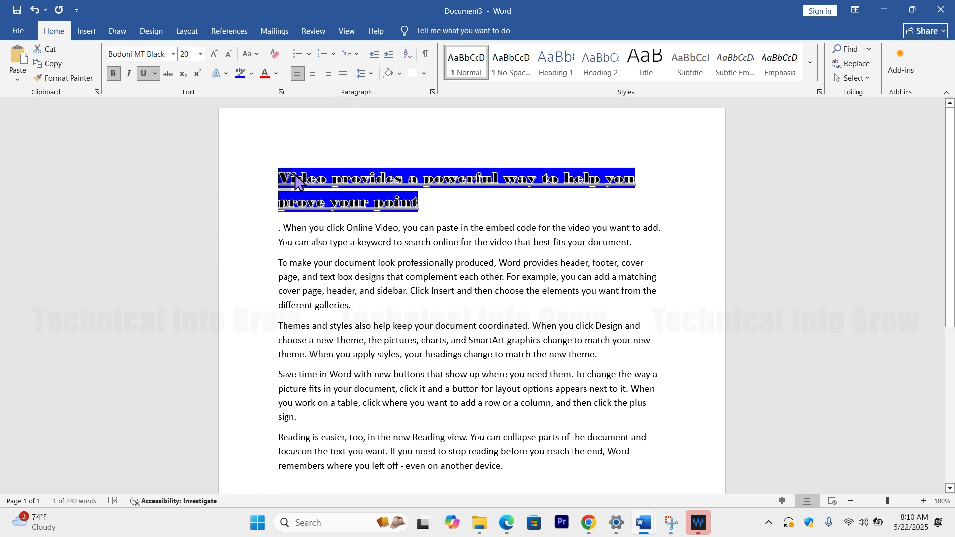
left_click_drag(367, 197, 403, 200)
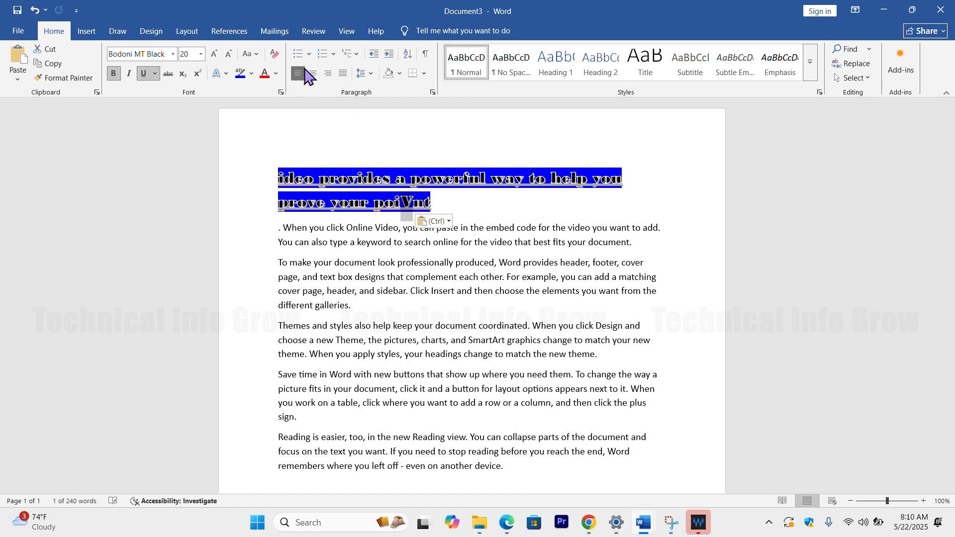
key("ctrl+j")
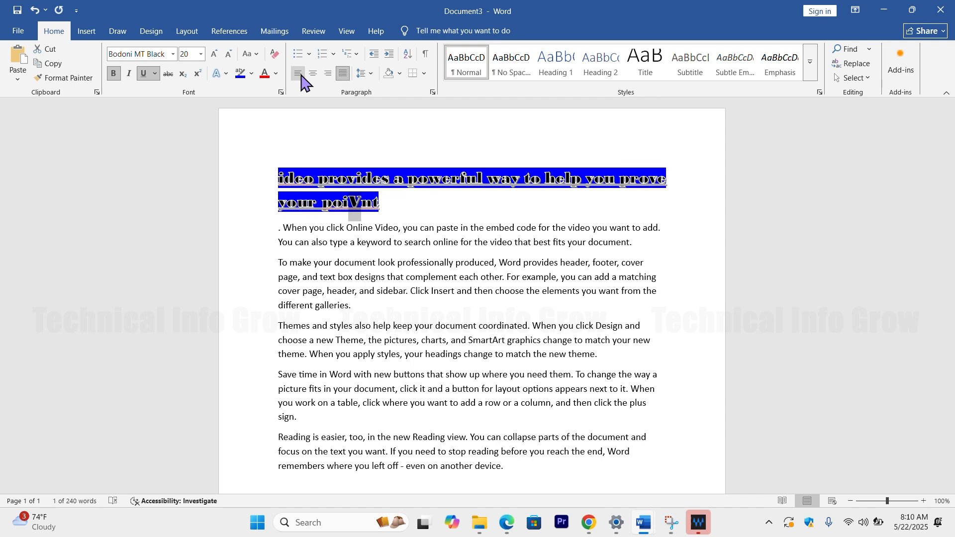
Step: Undo the heading's justification and the misplaced "V" so that the letter returns to the start of "Video"
key("ctrl+z")
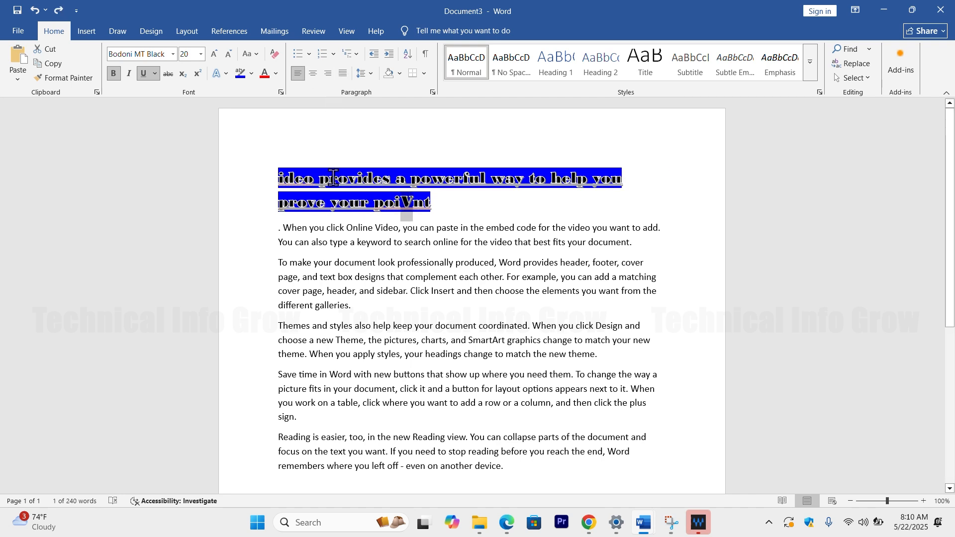
left_click(328, 175)
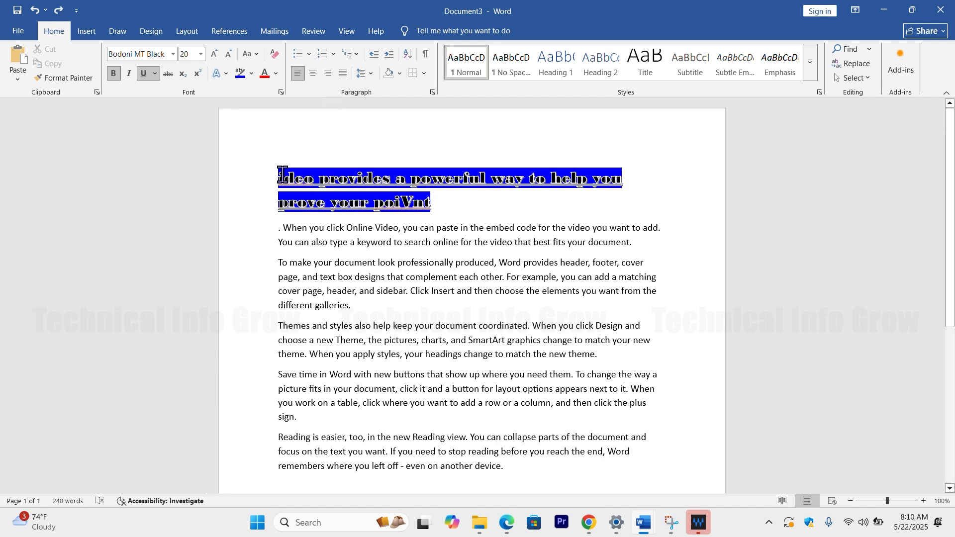
left_click(247, 175)
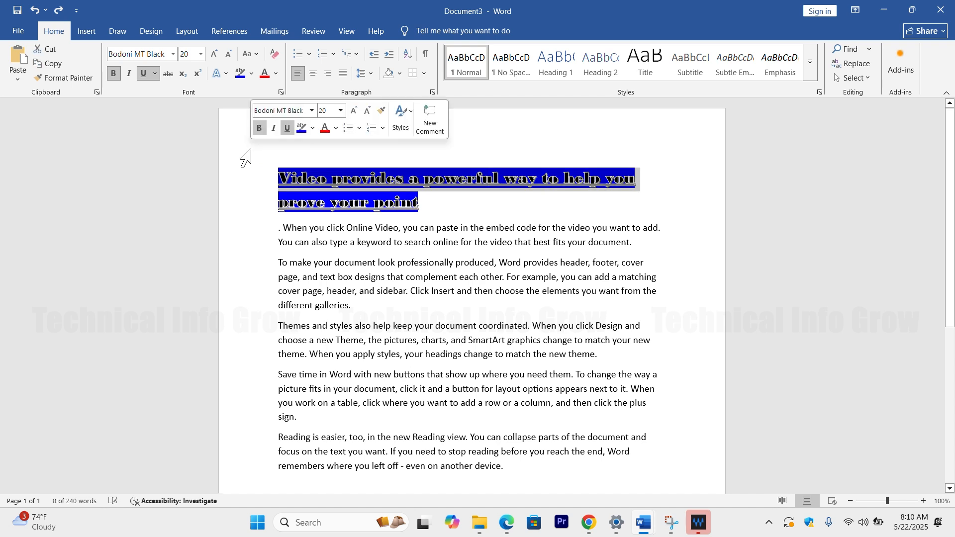
double_click(284, 177)
left_click(264, 172)
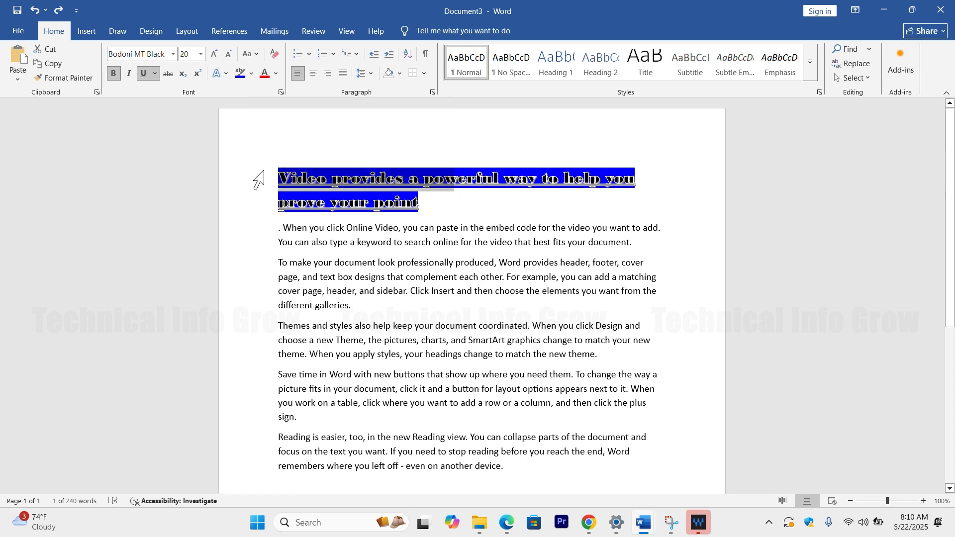
left_click_drag(281, 174, 461, 202)
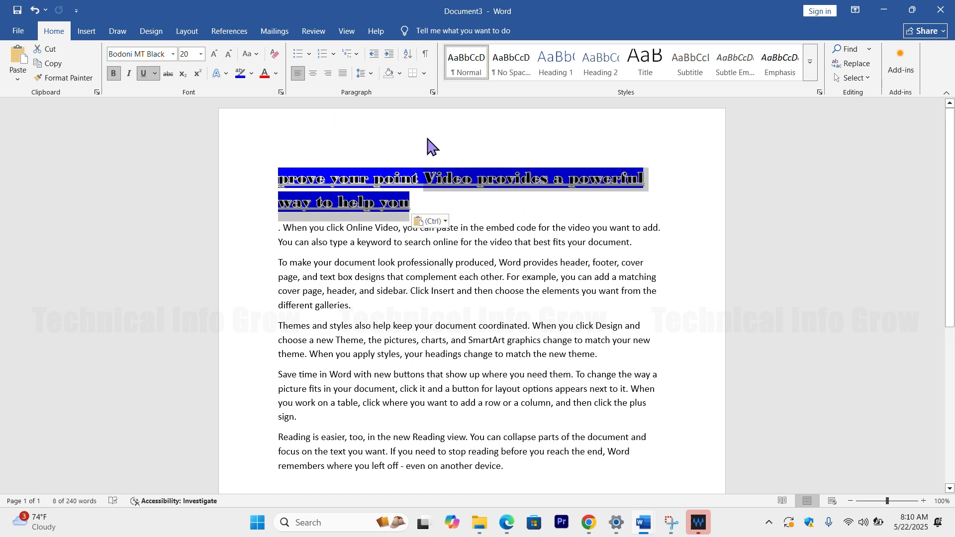
key("ctrl+z")
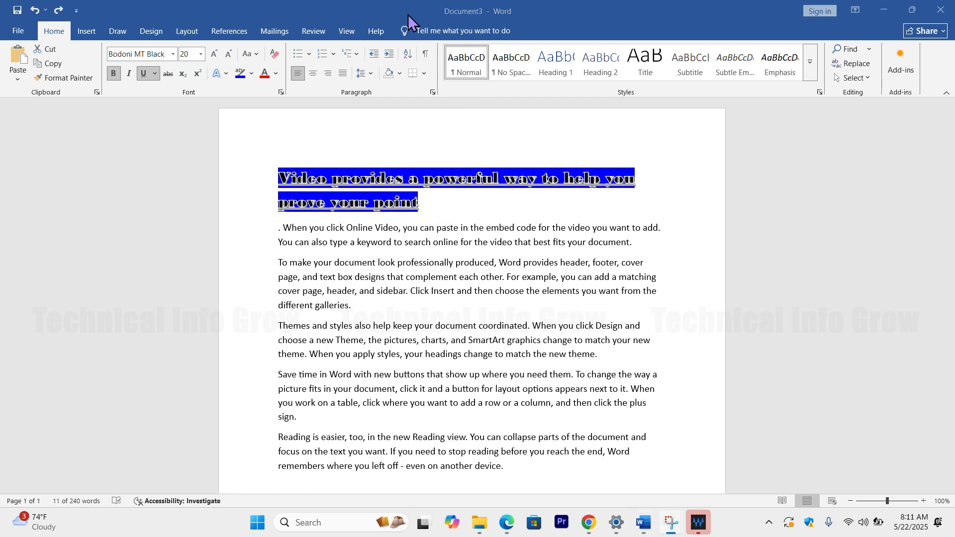
Step: Cycle the whole heading through justified, centered and right alignment, finishing with left alignment
double_click(262, 164)
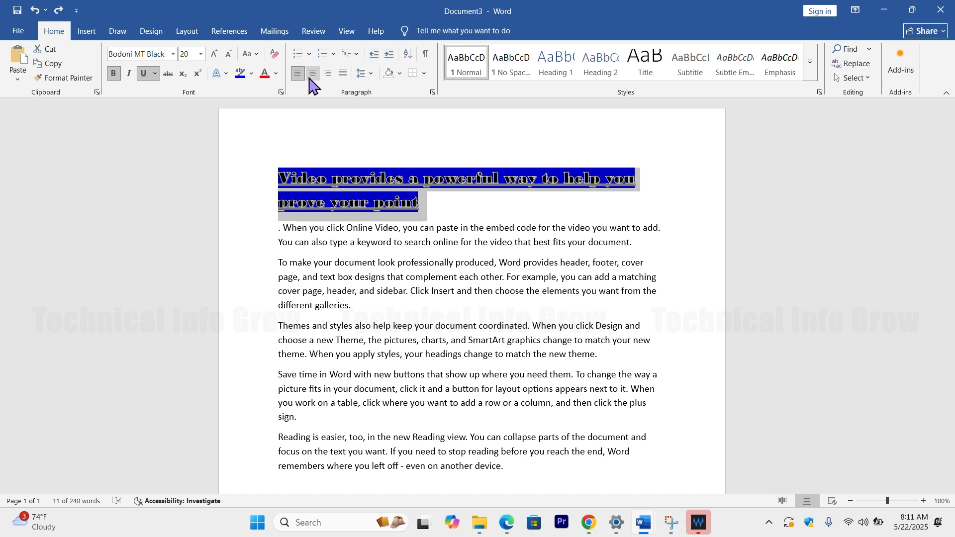
key("ctrl+j")
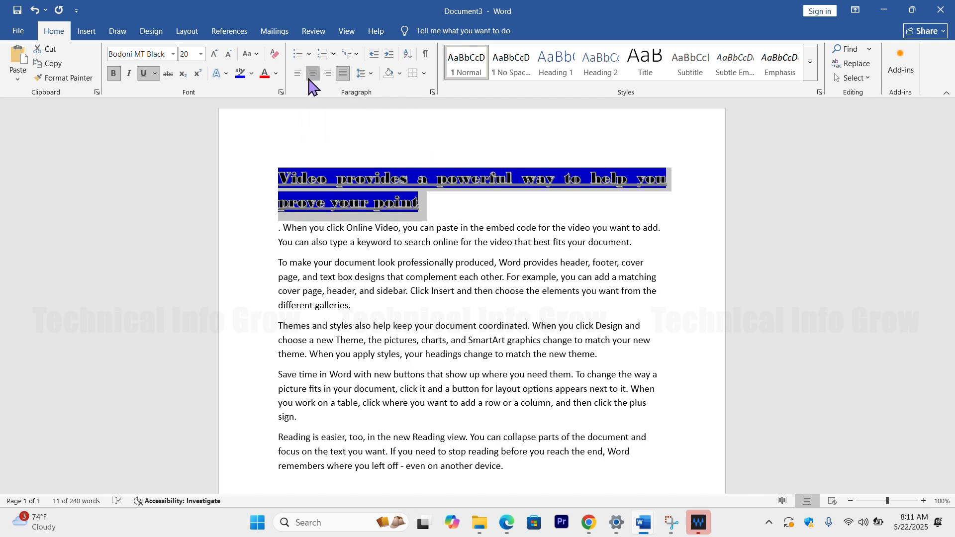
left_click(312, 75)
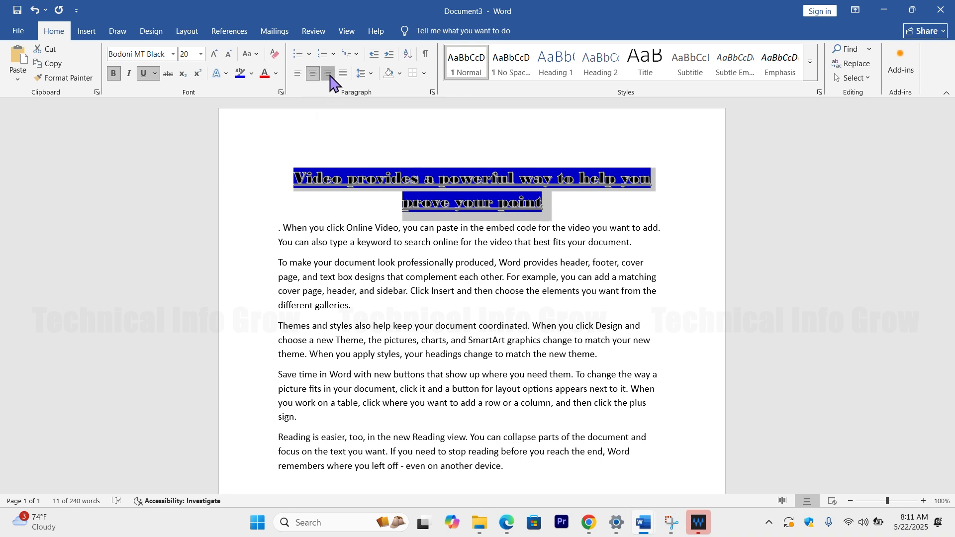
left_click(329, 75)
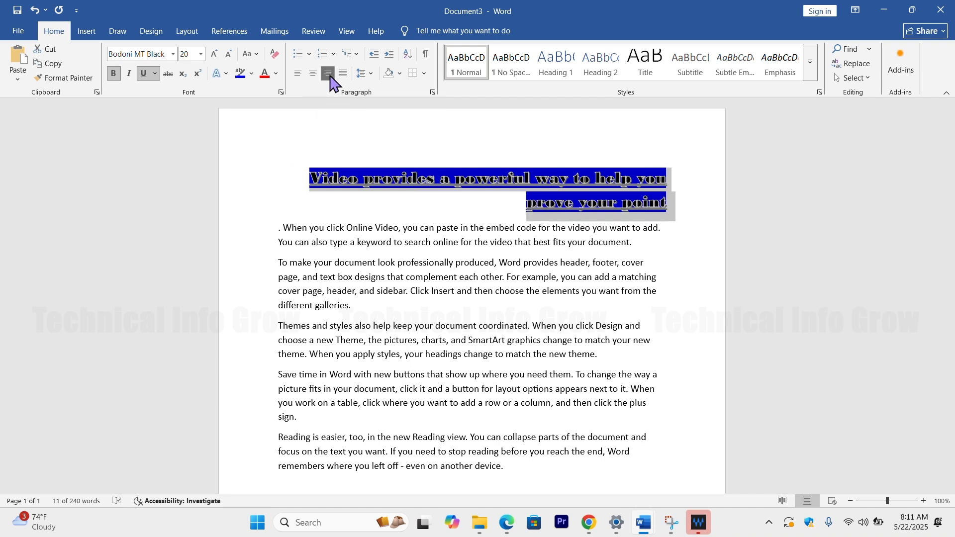
left_click(299, 75)
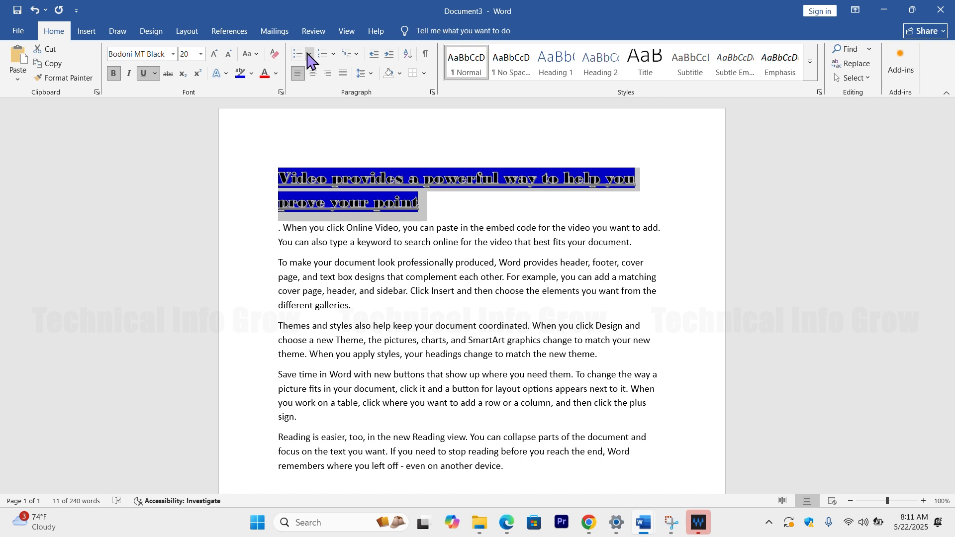
Step: Give the heading an arrowhead bullet and the "When you click Online Video" paragraph a solid round bullet
left_click(309, 54)
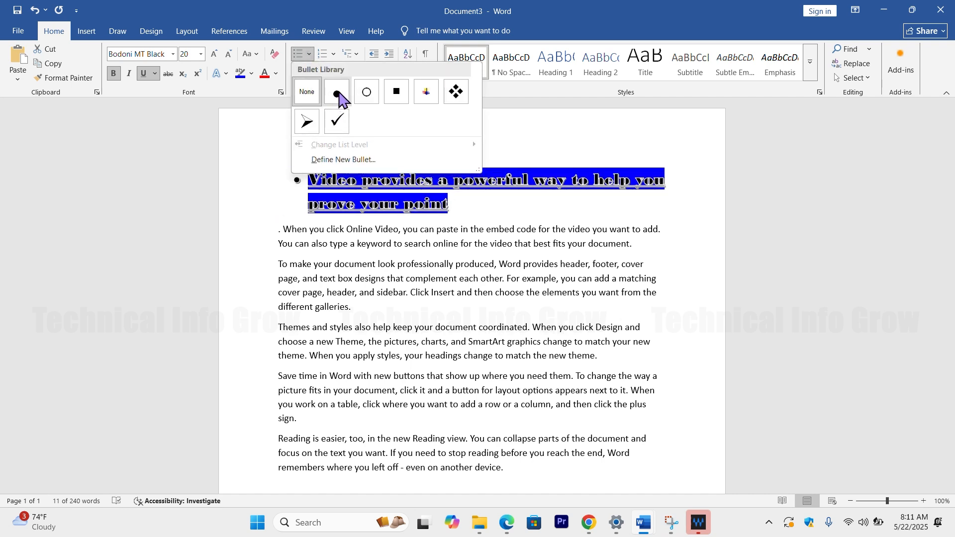
left_click(307, 122)
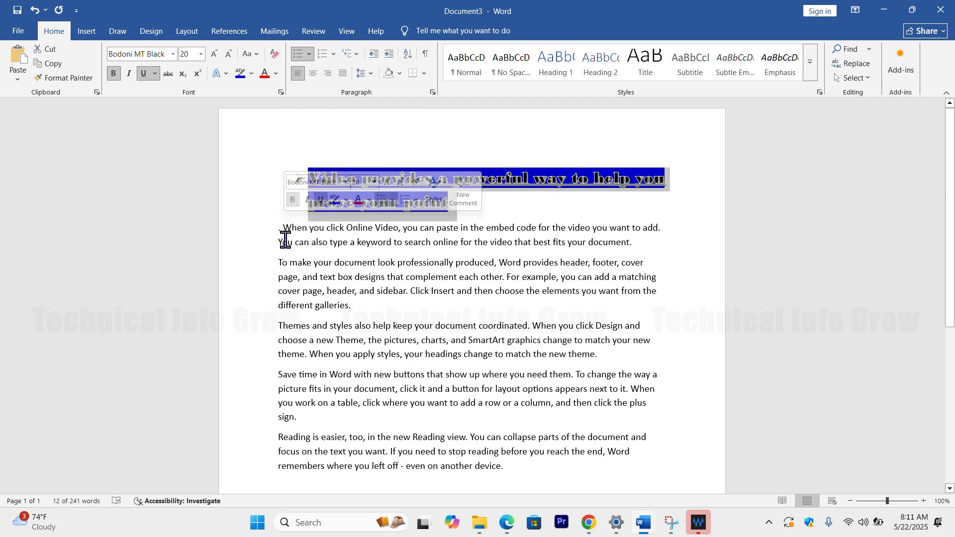
left_click_drag(290, 229, 393, 244)
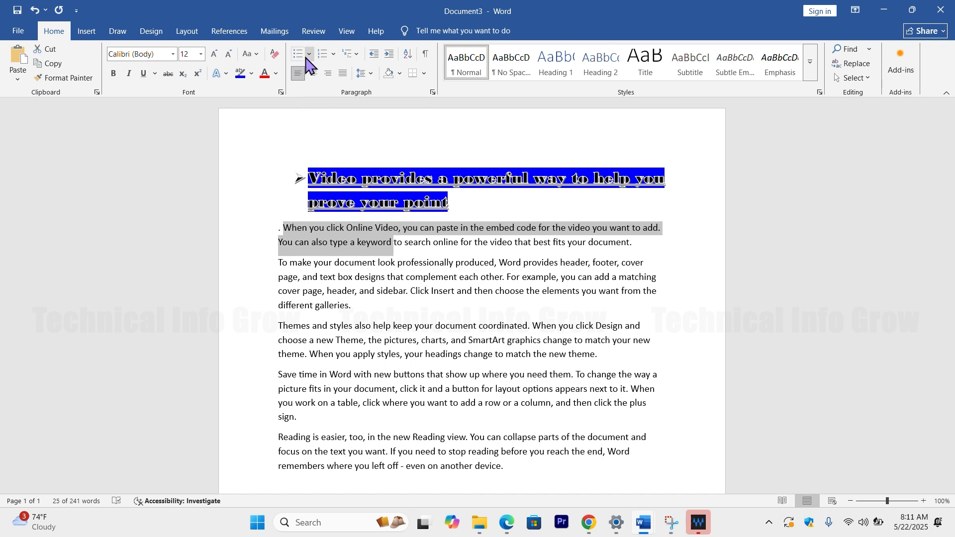
left_click(308, 56)
left_click(335, 139)
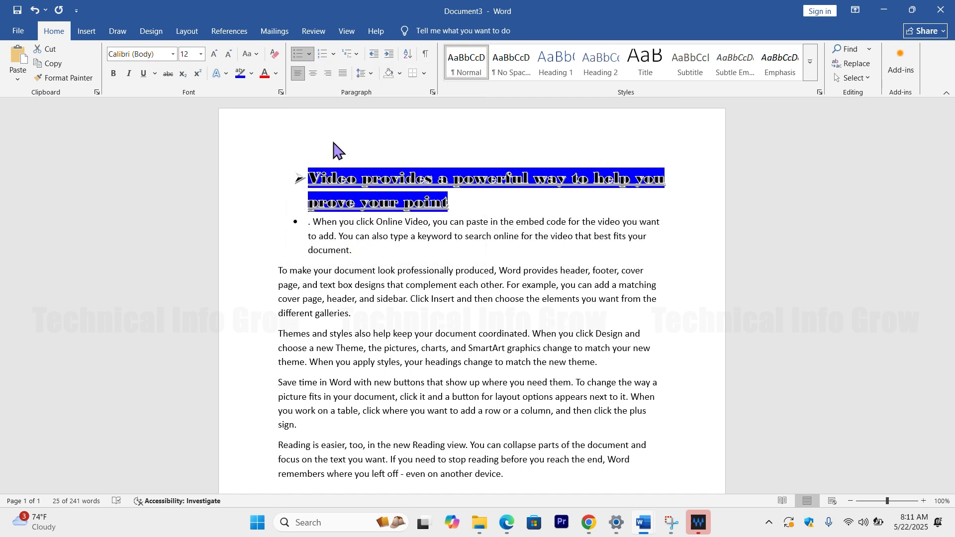
left_click(307, 215)
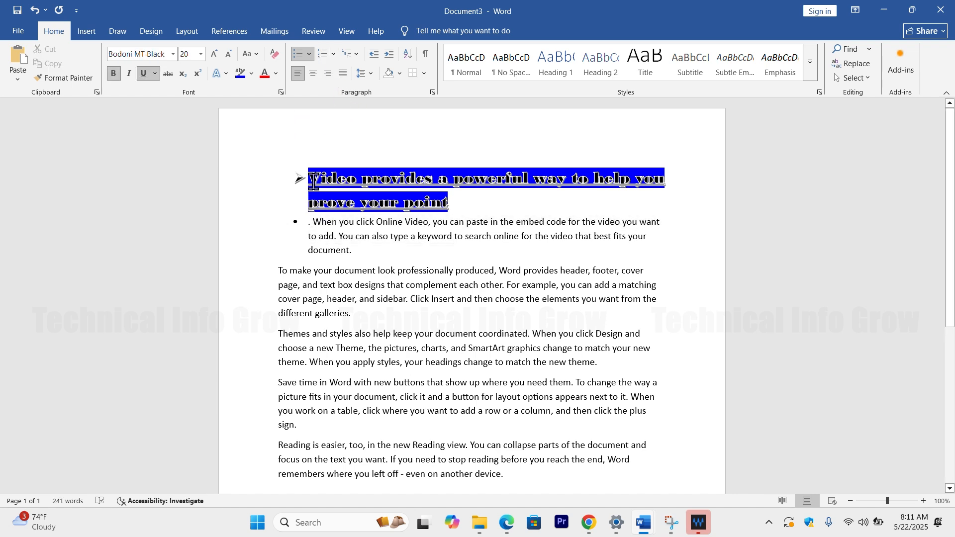
Step: Select the whole heading and view the available numbering formats and multilevel list styles without applying any
mouse_move(318, 181)
left_mouse_down()
mouse_move(386, 201)
mouse_move(451, 201)
left_mouse_up()
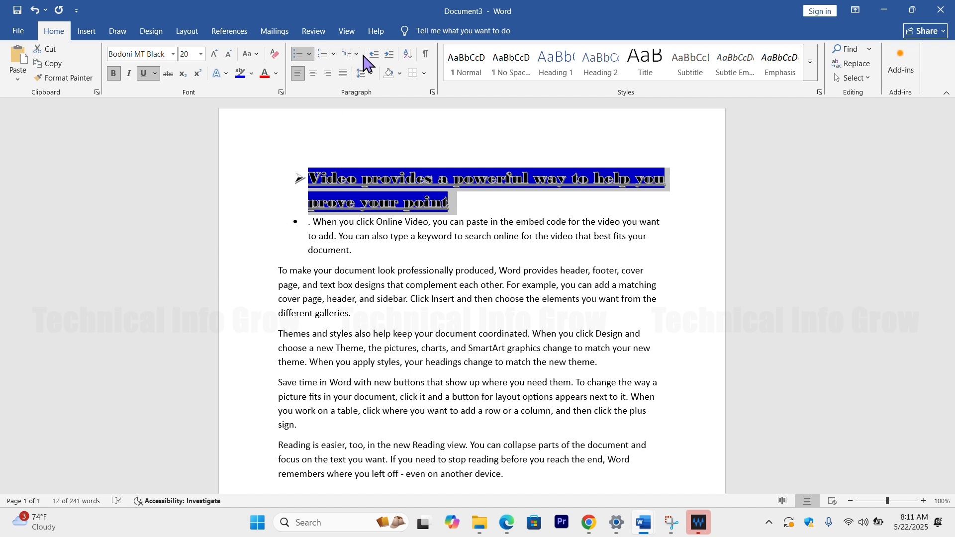
left_click(333, 54)
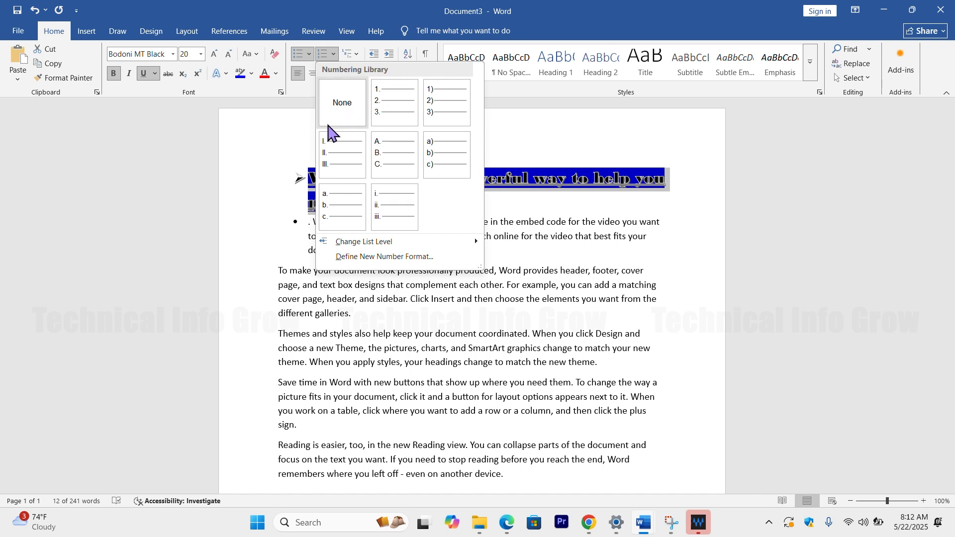
left_click(293, 128)
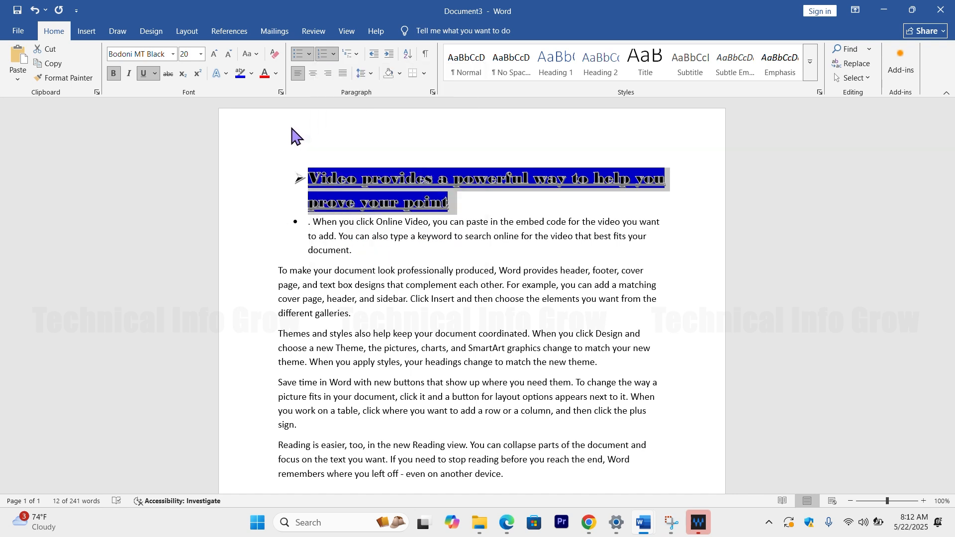
left_click(355, 55)
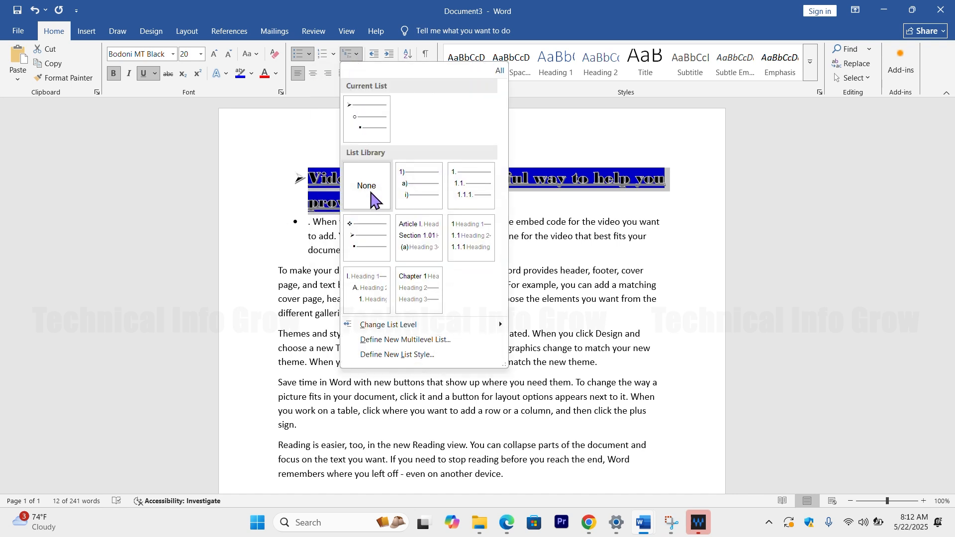
left_click(308, 130)
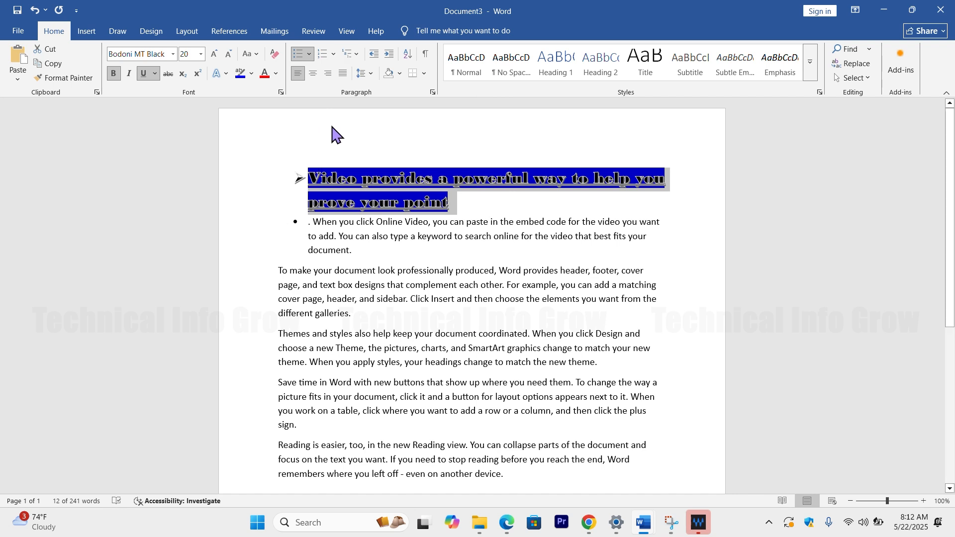
Step: Set the heading's line spacing to 1.15 and shade its paragraph background in standard red
left_click(371, 74)
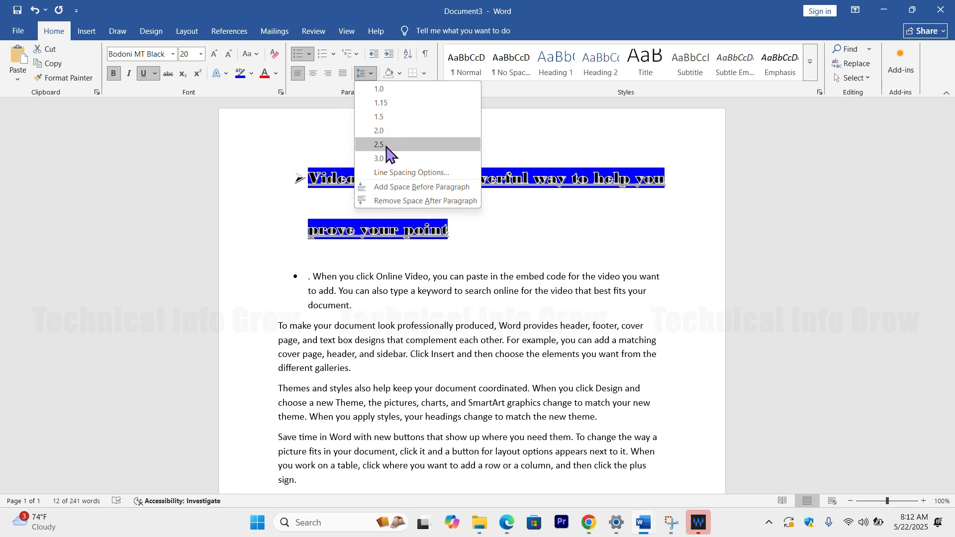
left_click(391, 103)
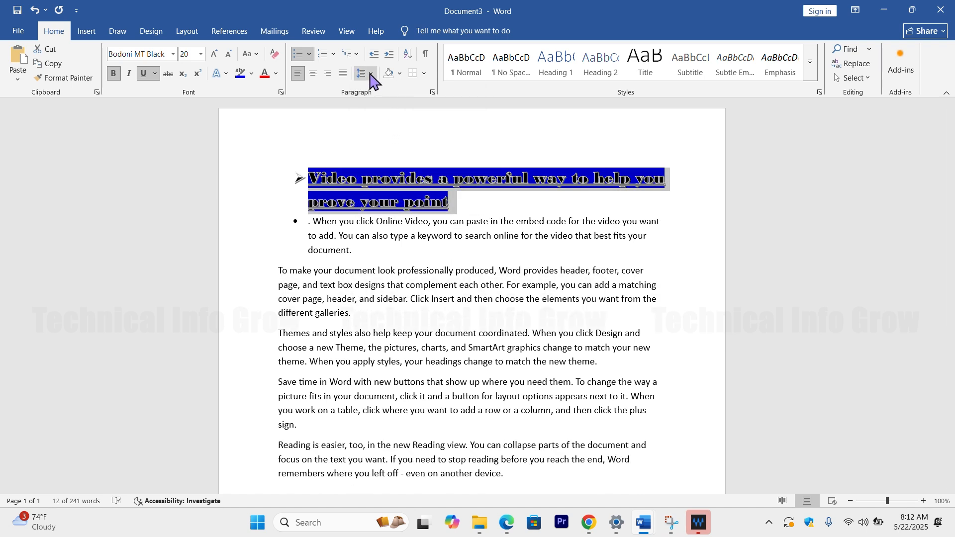
left_click(399, 74)
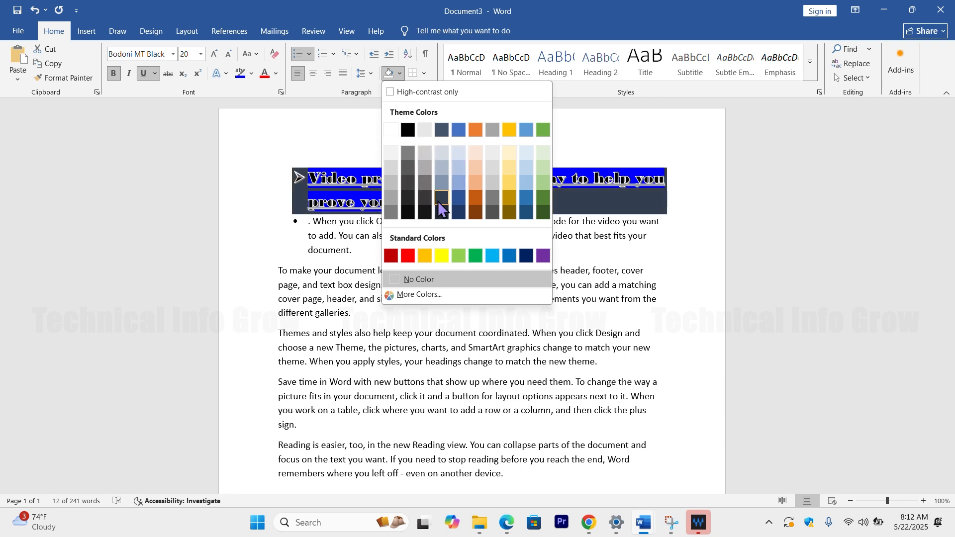
left_click(409, 257)
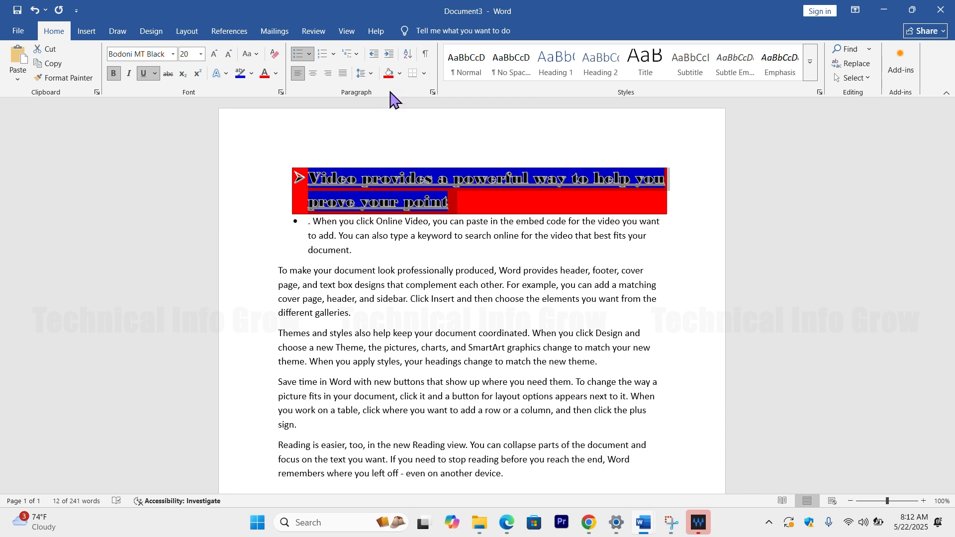
Step: Add a bottom border to the heading paragraph and place the cursor within the heading
left_click(424, 73)
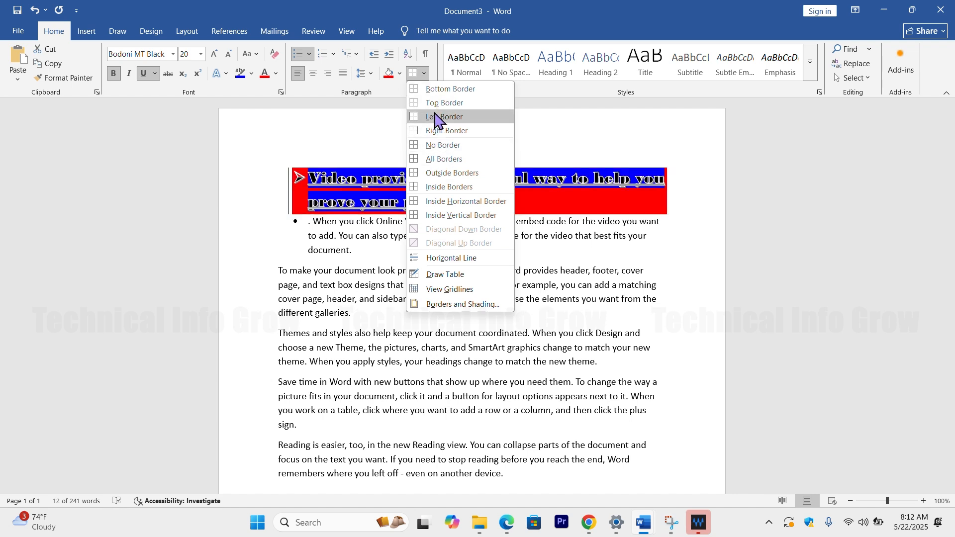
left_click(432, 94)
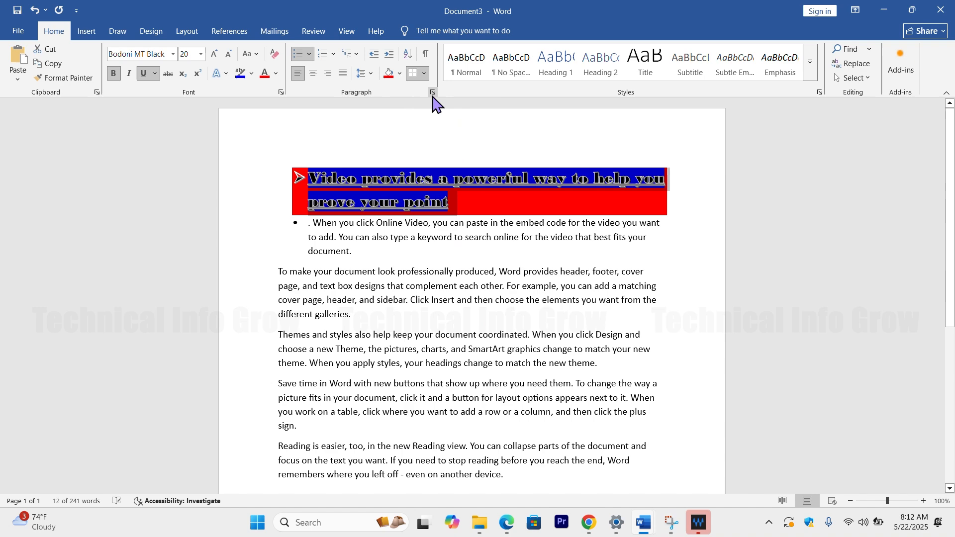
left_click(424, 169)
Step: View the Sort Text options for the document's paragraphs and close them without sorting
left_click(407, 54)
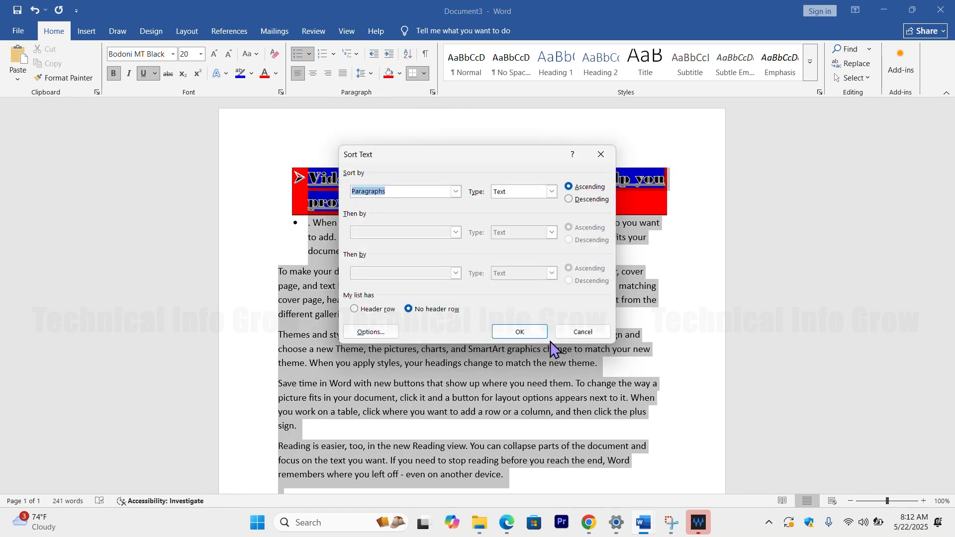
left_click(572, 332)
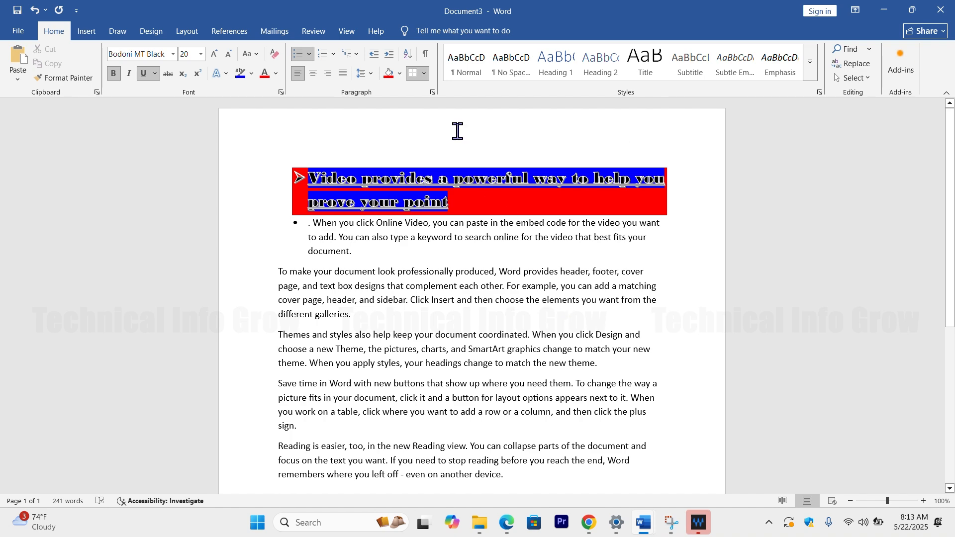
left_click(407, 55)
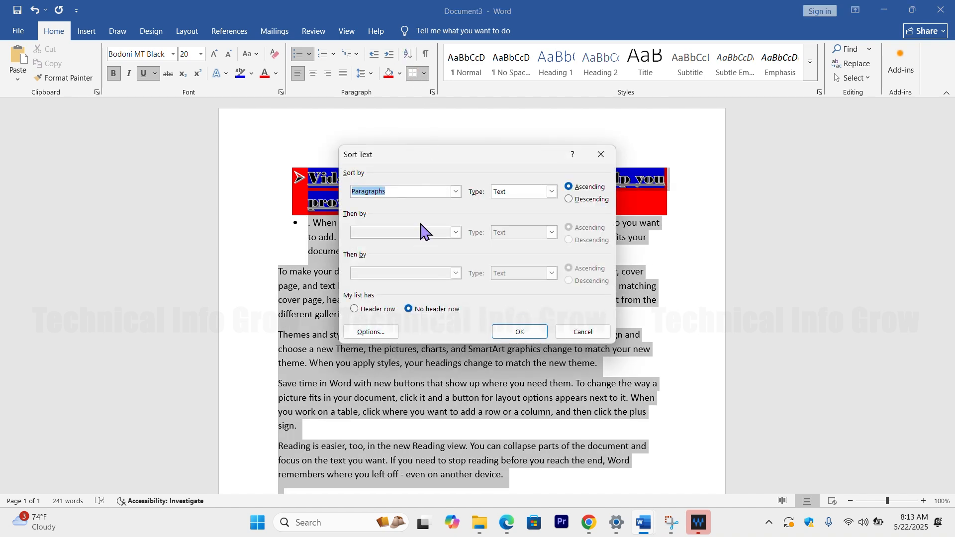
left_click(583, 333)
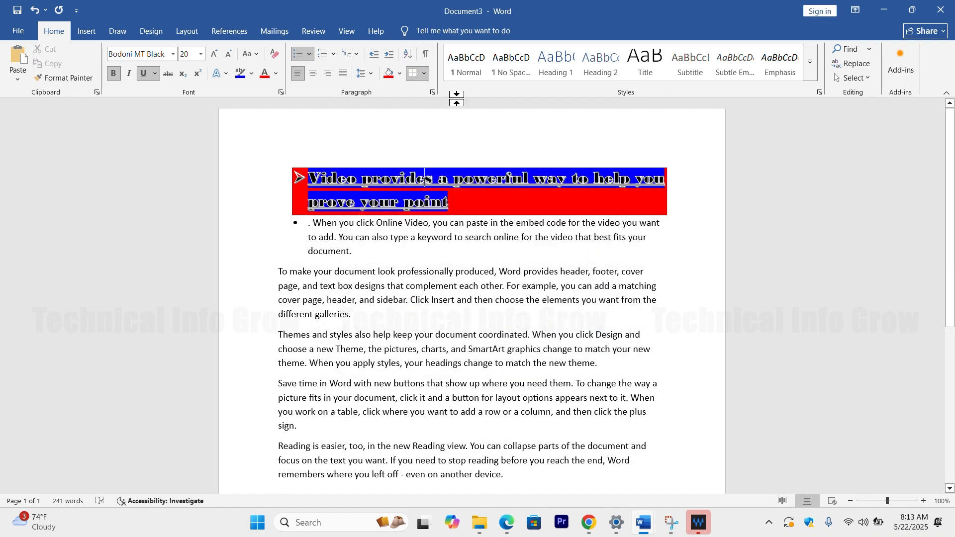
Step: Increase the heading's indent by one level and replace its formatting with the No Spacing style
left_click(390, 54)
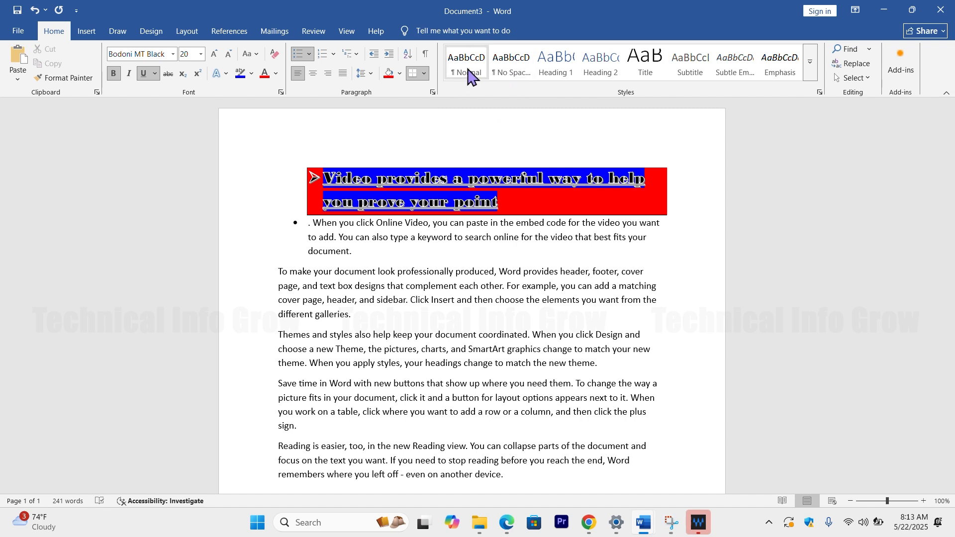
left_click(475, 74)
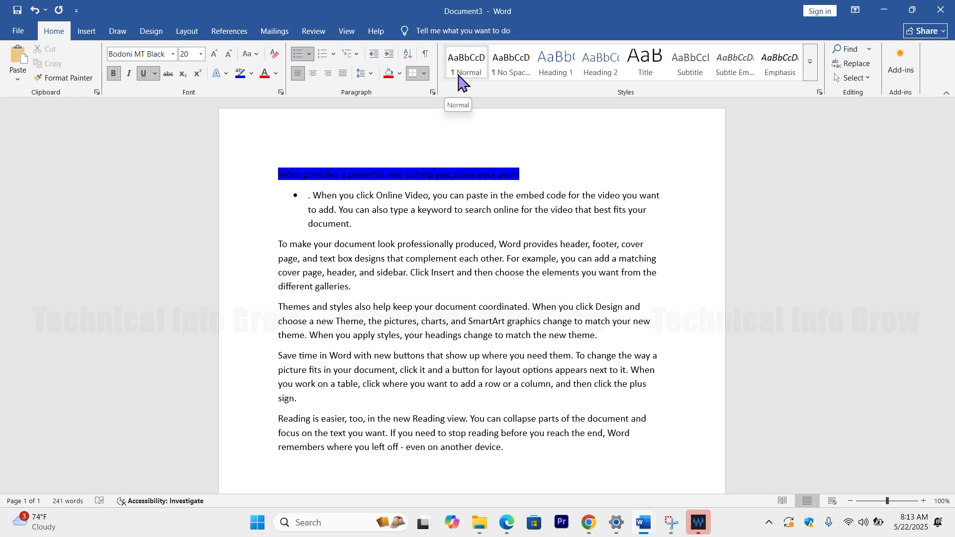
left_click(486, 66)
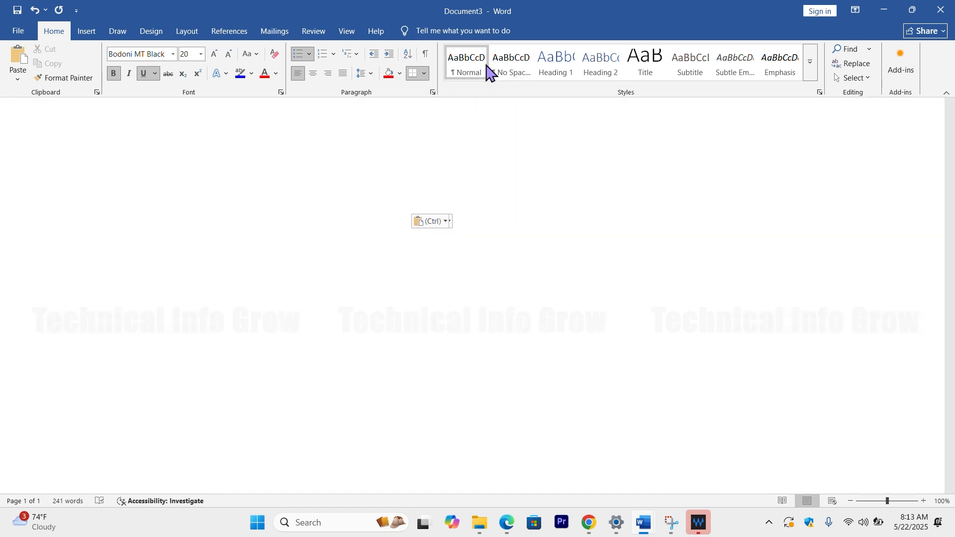
left_click(518, 70)
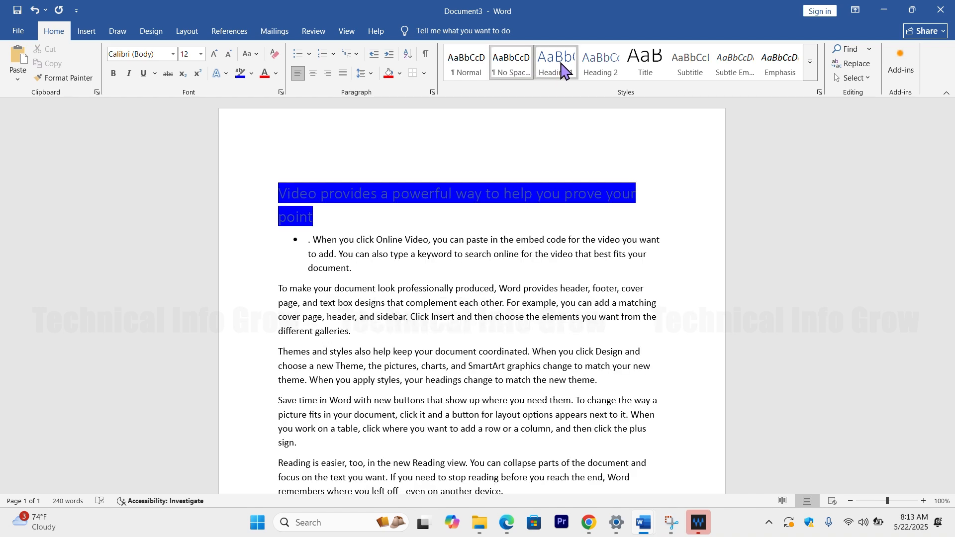
Step: Try the Heading 1 and Heading 2 styles on the heading and apply Heading 3
left_click(562, 70)
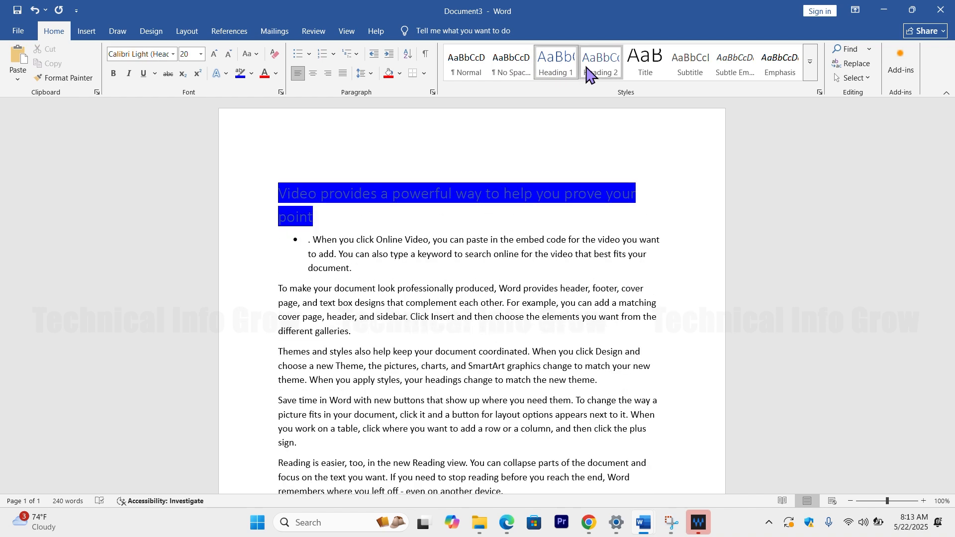
left_click(590, 75)
left_click(645, 72)
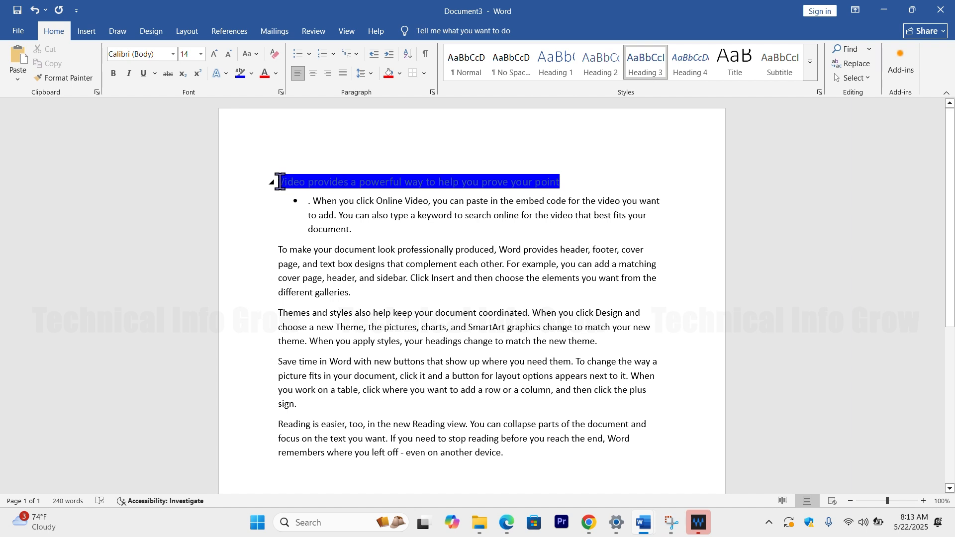
Step: Set the font color of the whole heading to white
left_click_drag(279, 180, 589, 182)
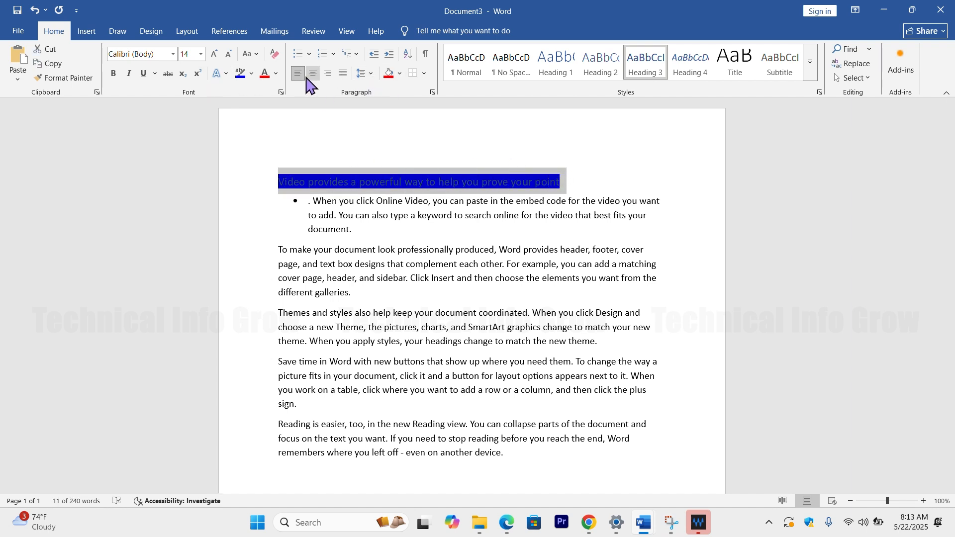
left_click(276, 74)
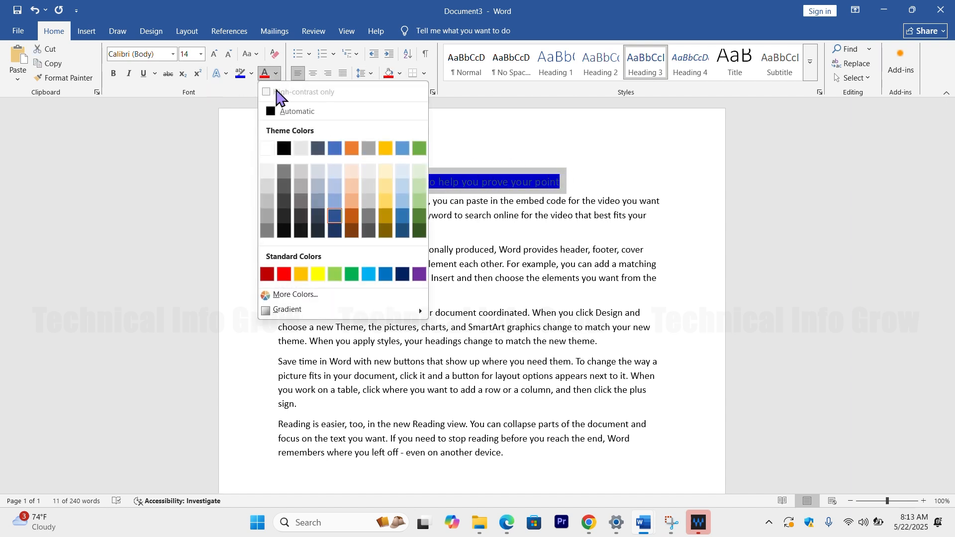
left_click(269, 148)
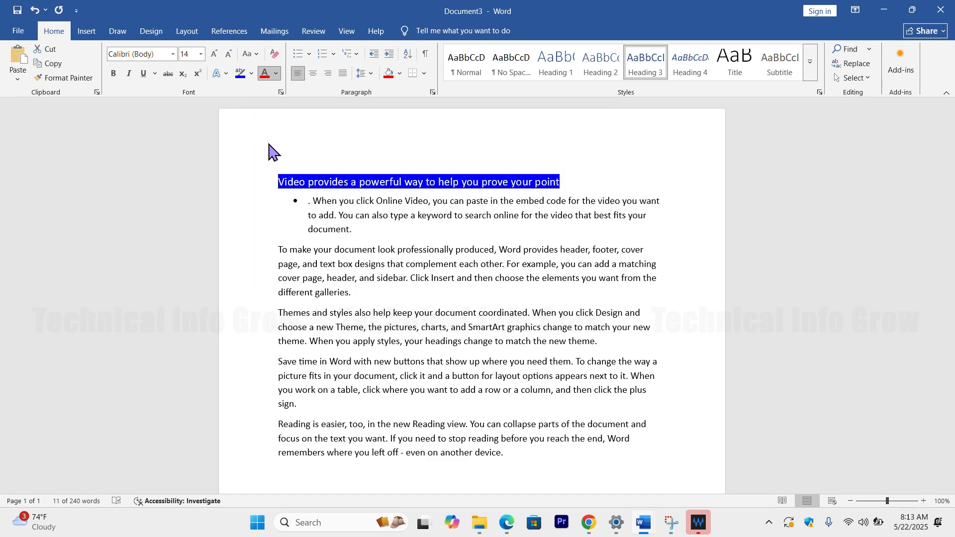
left_click(319, 186)
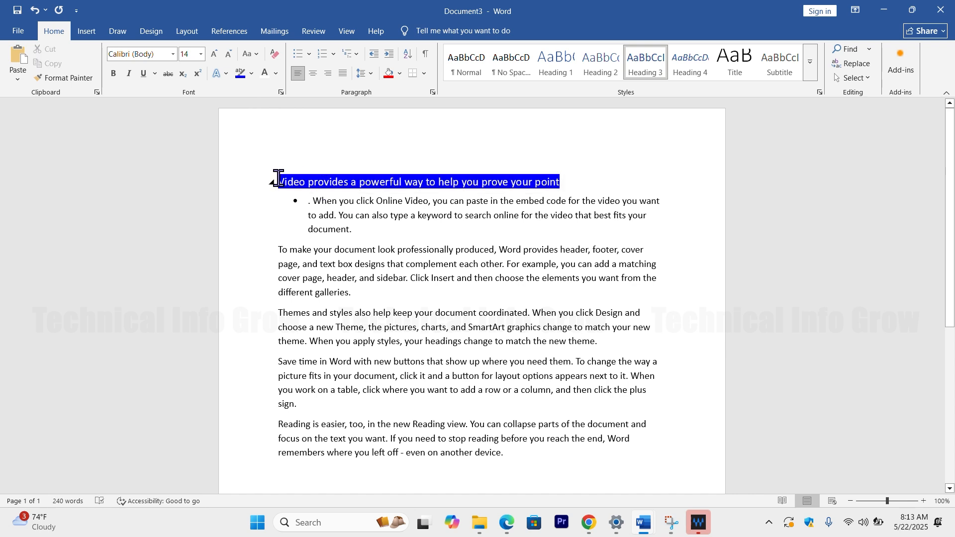
Step: Apply the No Spacing style to the whole heading and set its font size to 24
left_click_drag(279, 178, 582, 186)
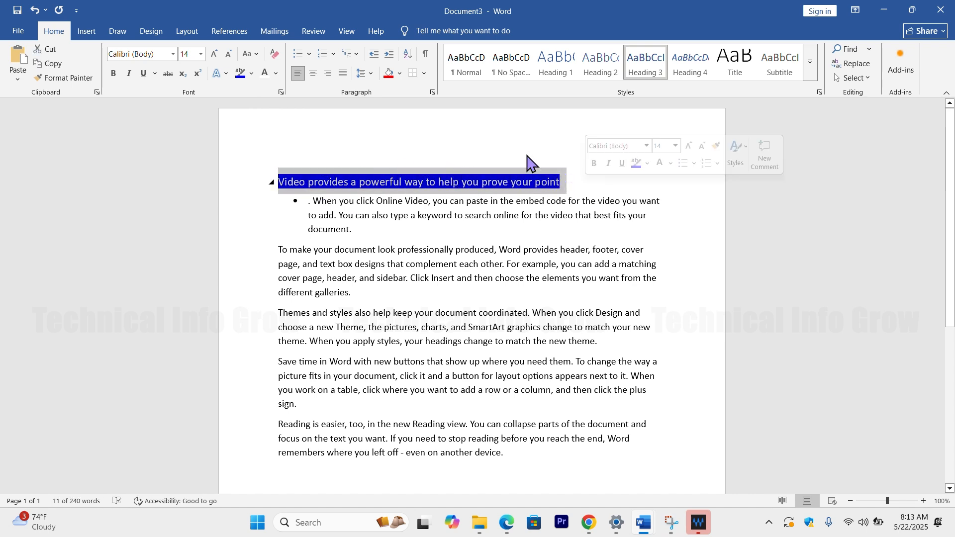
left_click(497, 70)
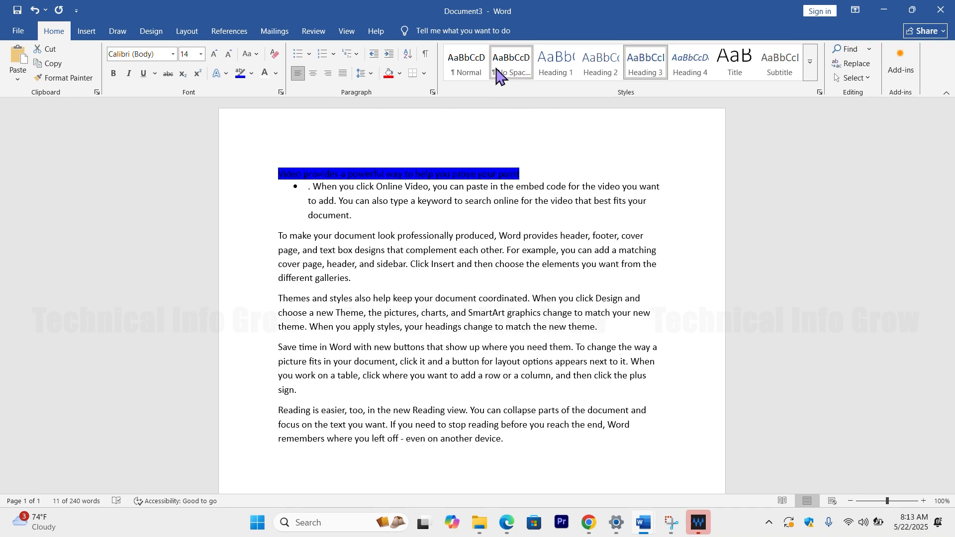
left_click(201, 54)
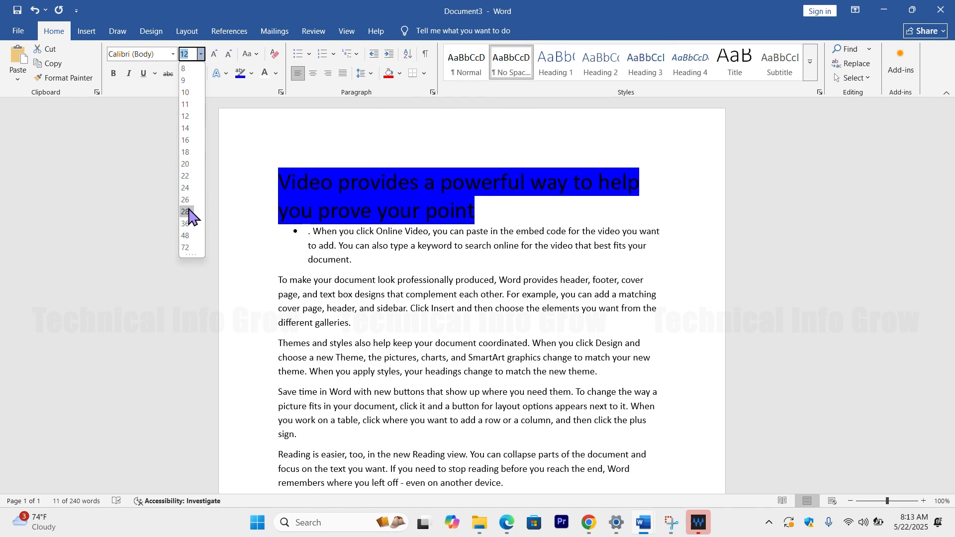
left_click(185, 188)
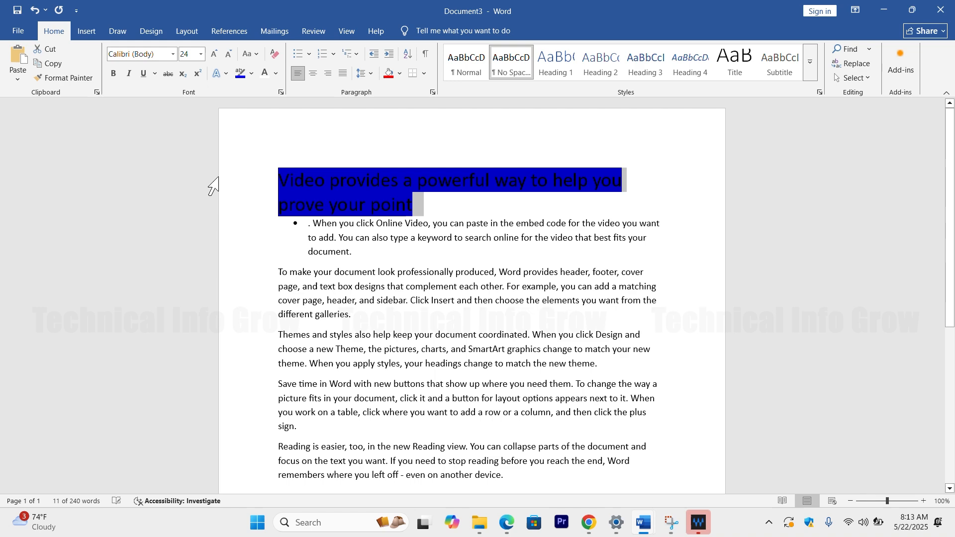
Step: Try the Heading 1 style on the heading, then apply Subtitle with Intense Emphasis
left_click(556, 61)
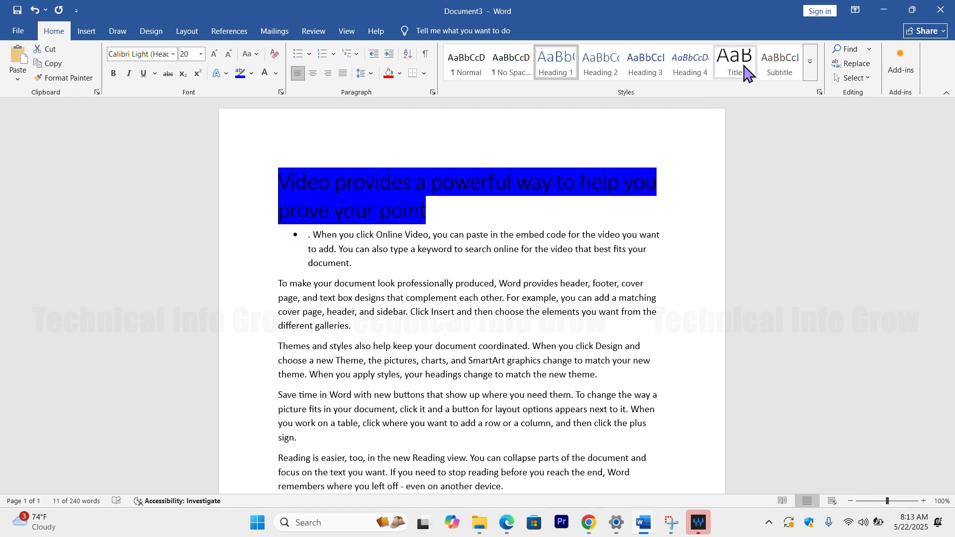
left_click(779, 64)
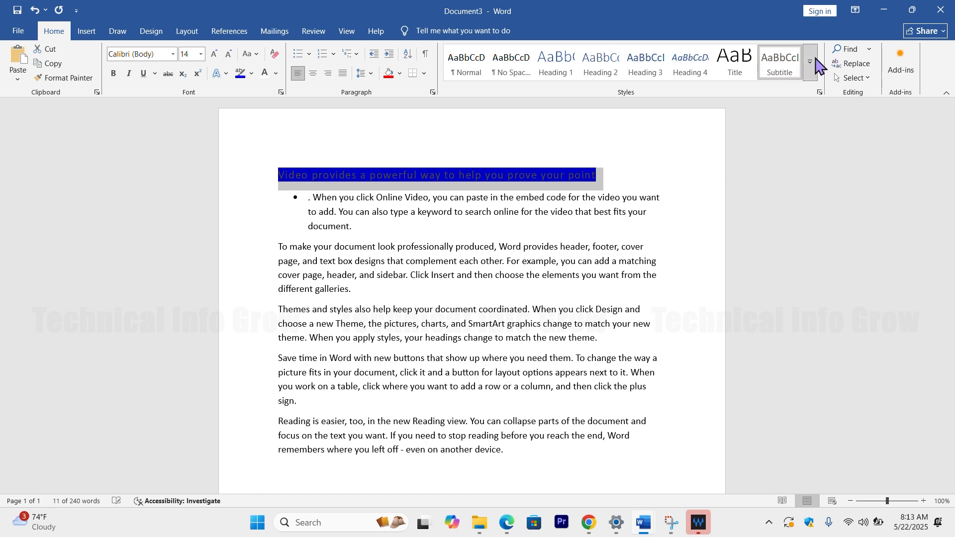
left_click(811, 63)
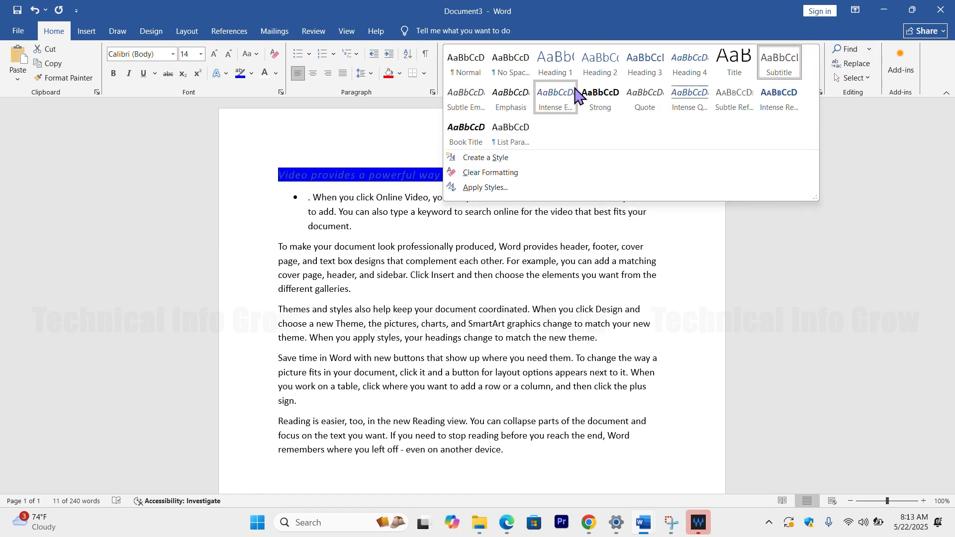
left_click(575, 90)
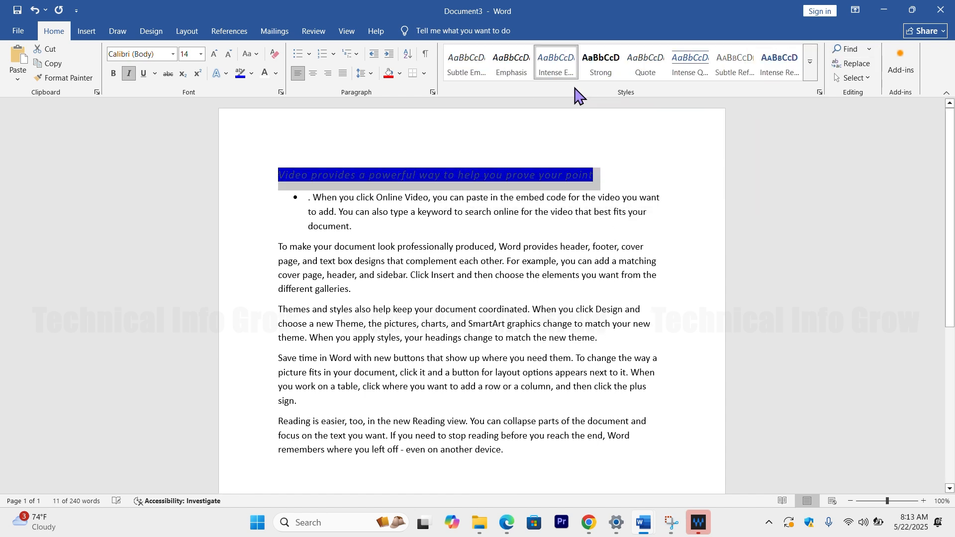
Step: Apply the Subtle Reference style to the heading and set its font size to 26
left_click(814, 71)
left_click(739, 107)
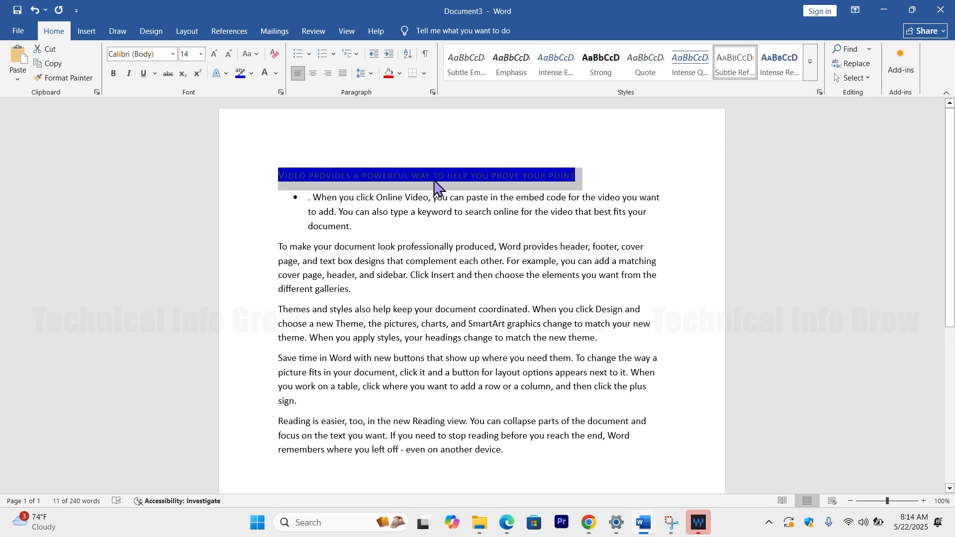
left_click(201, 53)
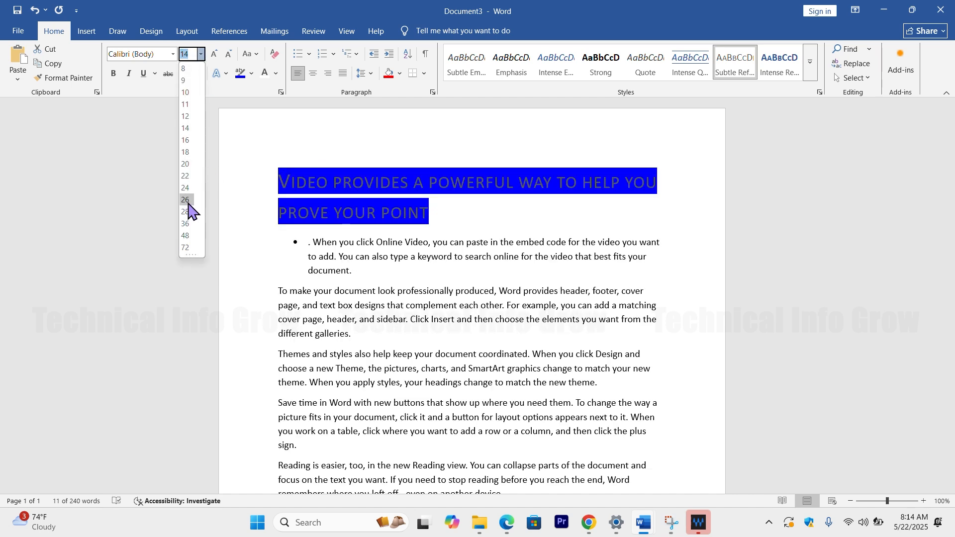
left_click(186, 200)
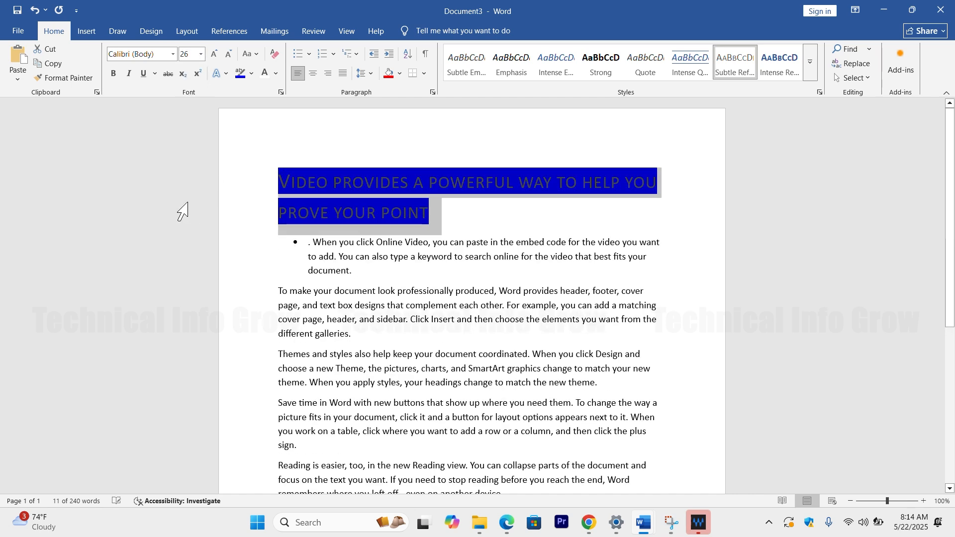
Step: Remove the blue text highlight from the whole heading
left_click(335, 177)
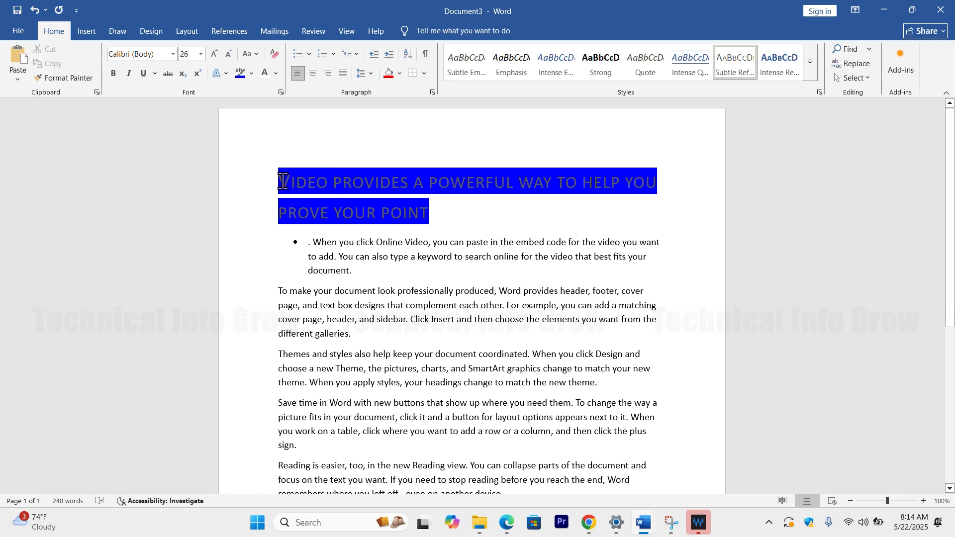
left_click_drag(288, 182, 429, 213)
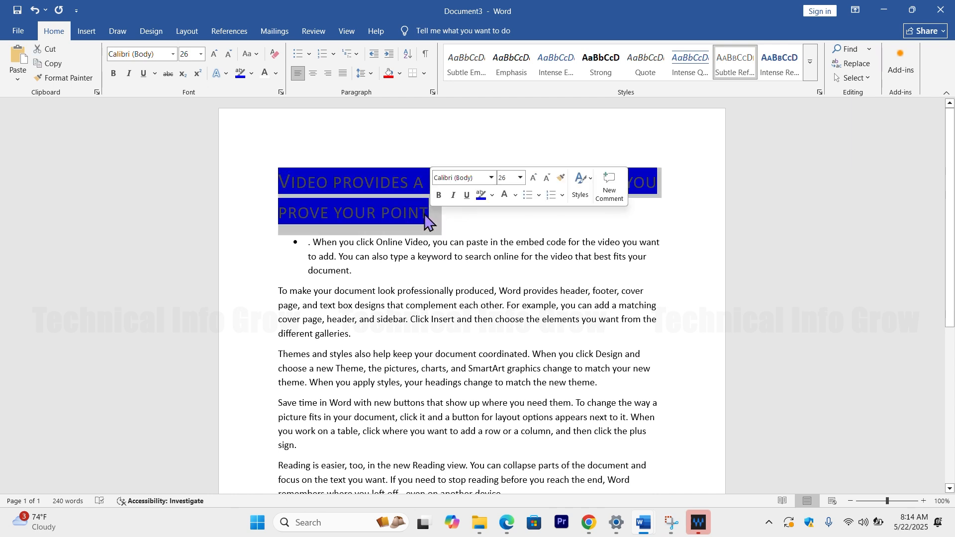
left_click(252, 74)
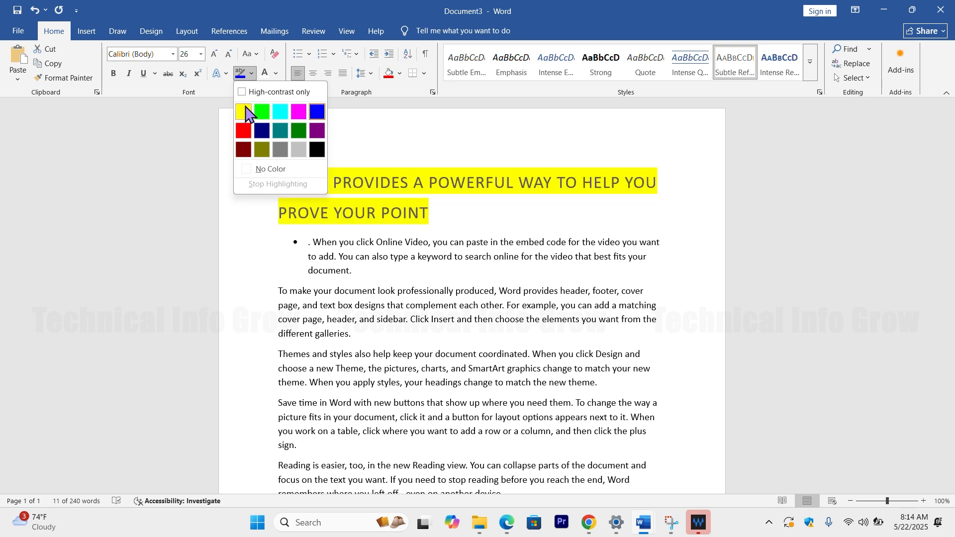
left_click(291, 172)
left_click(289, 167)
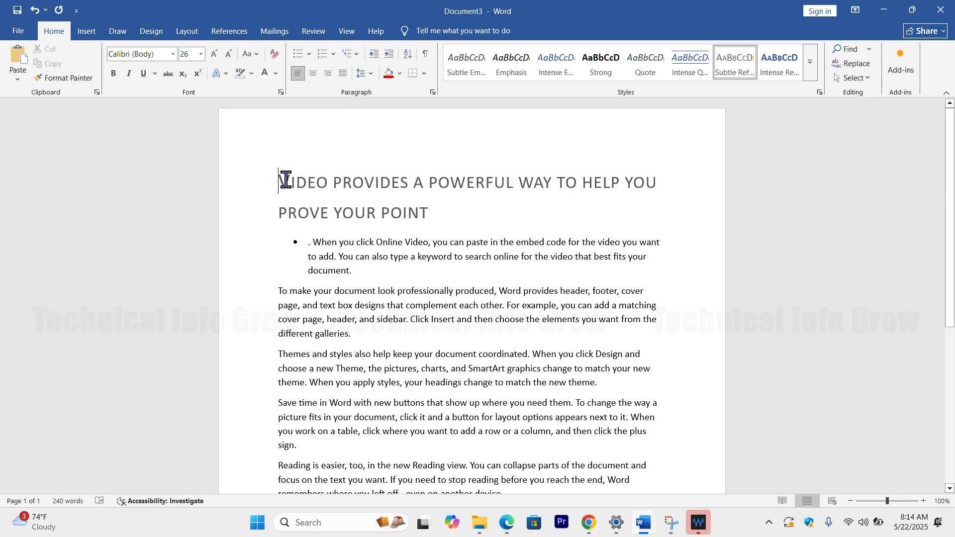
Step: Apply the black text effect with a blue shadow to the whole heading
left_click_drag(286, 179, 429, 211)
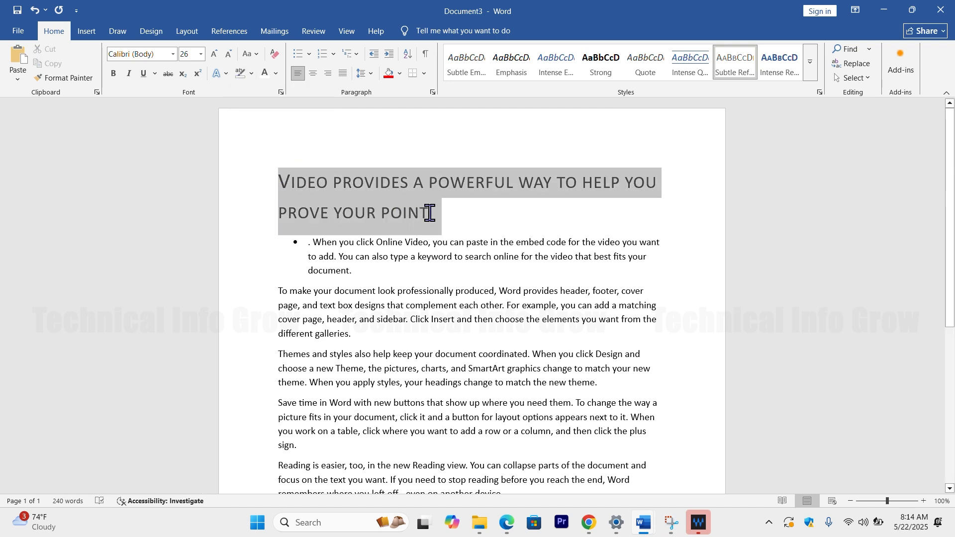
left_click(399, 75)
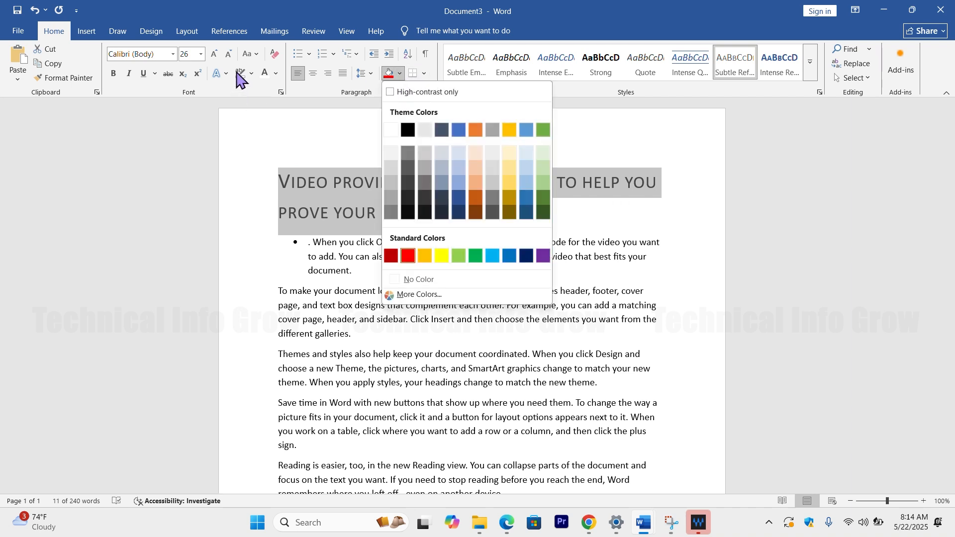
left_click(277, 76)
left_click(277, 74)
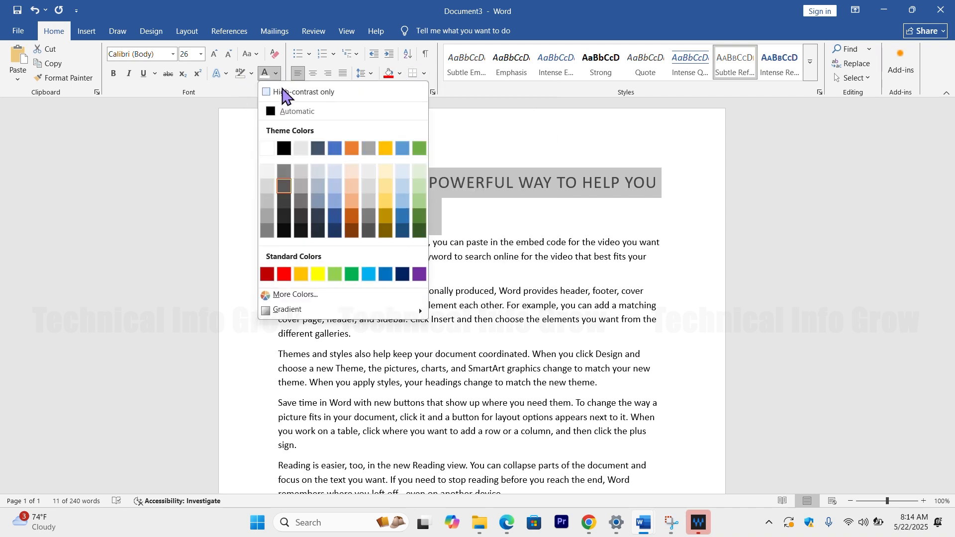
left_click(219, 75)
left_click(219, 74)
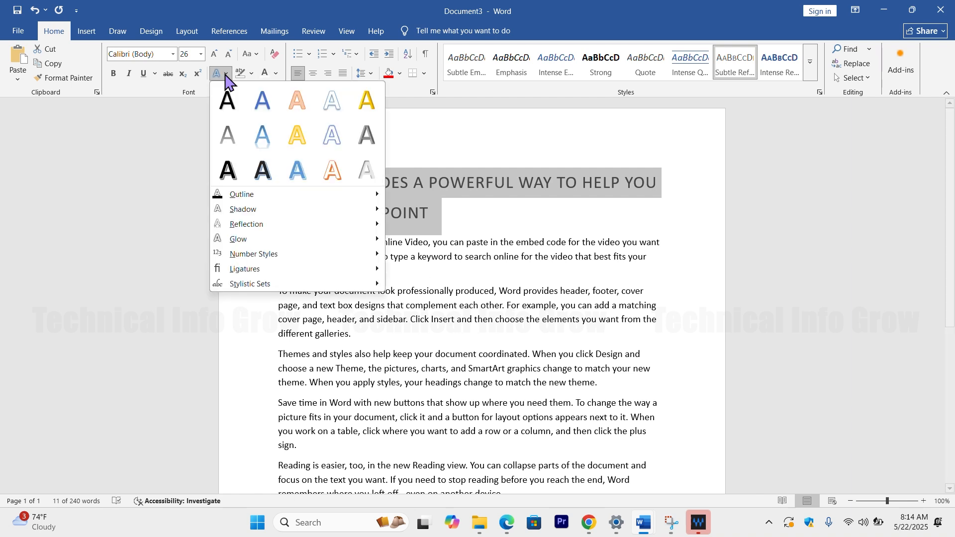
left_click(273, 171)
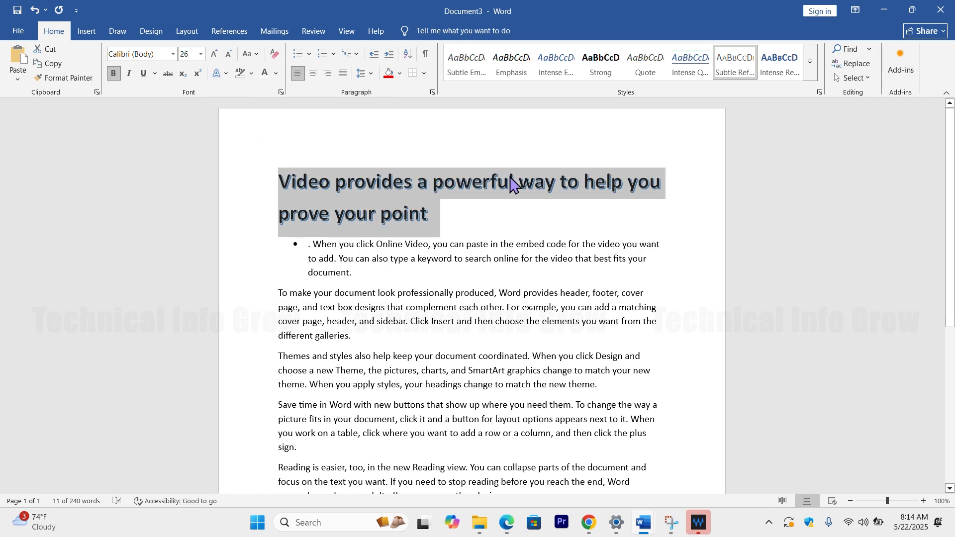
Step: Apply the Intense Reference style to the heading and replace it with Strong
left_click(770, 65)
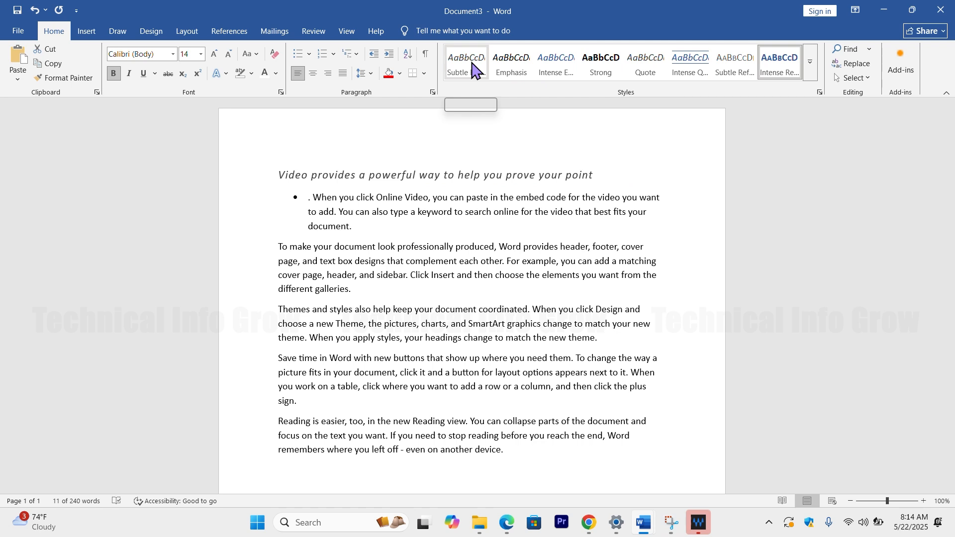
left_click(617, 62)
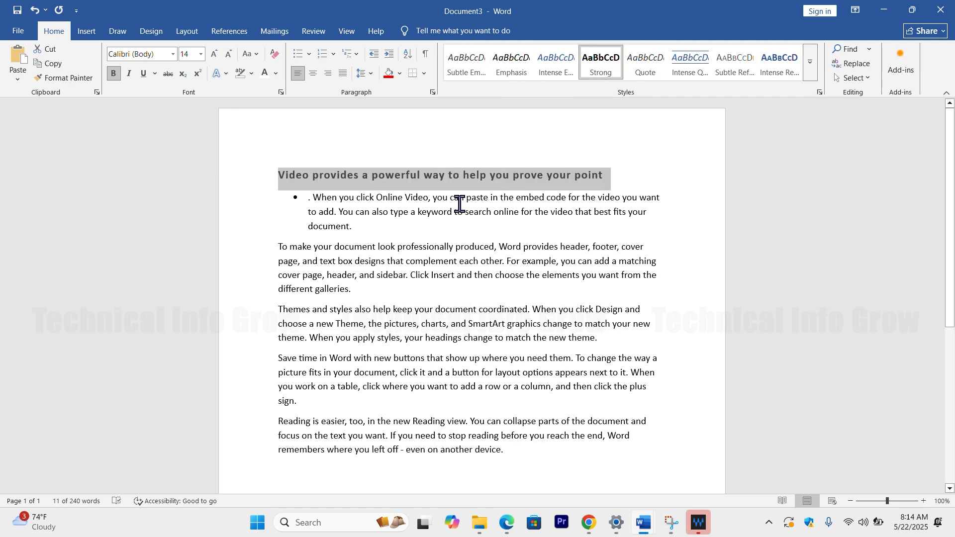
Step: View the Find and Select options and close them without choosing anything
left_click(869, 49)
left_click(825, 172)
left_click(855, 78)
left_click(825, 234)
Step: Zoom the document in to 180% and out to 90%, and set the zoom to 180% again
scroll(764, 312, "up", 6)
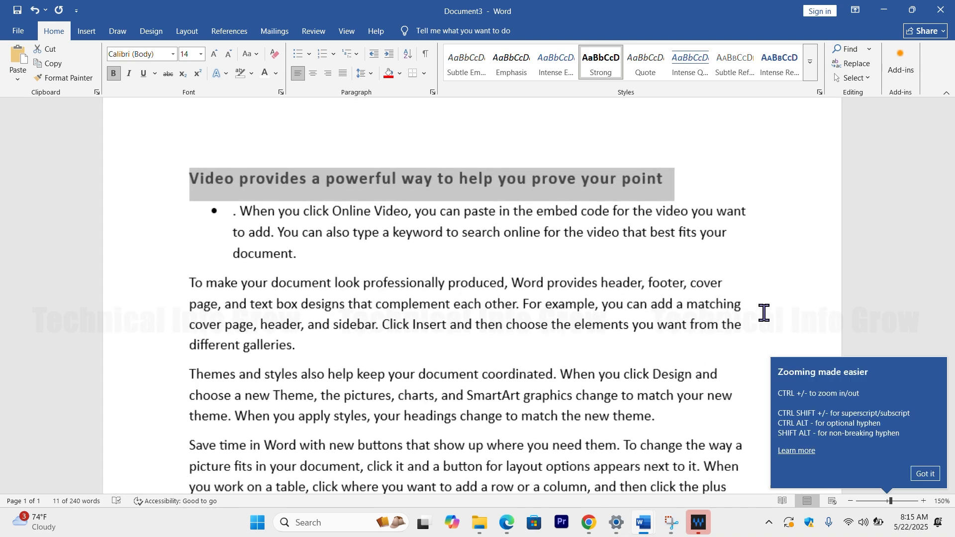
scroll(764, 312, "up", 1)
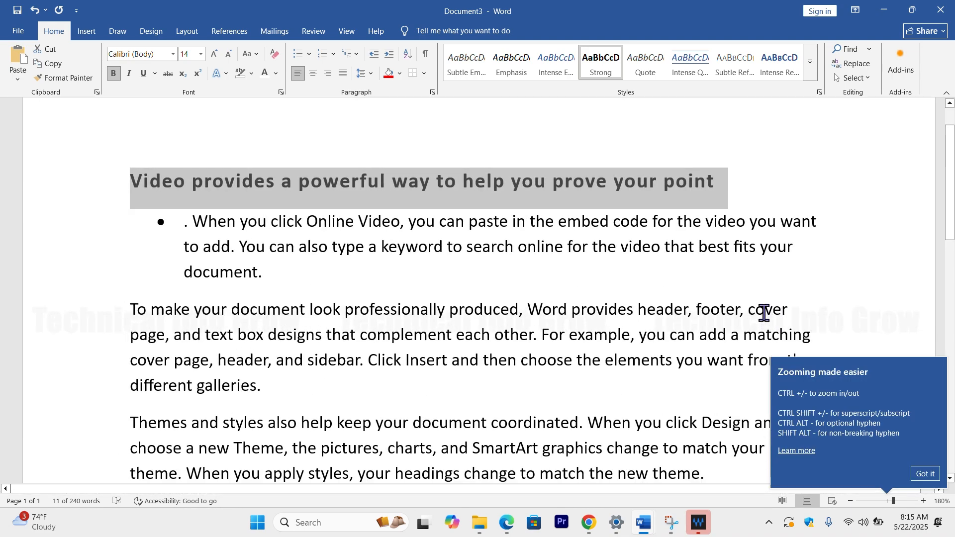
scroll(764, 313, "down", 8)
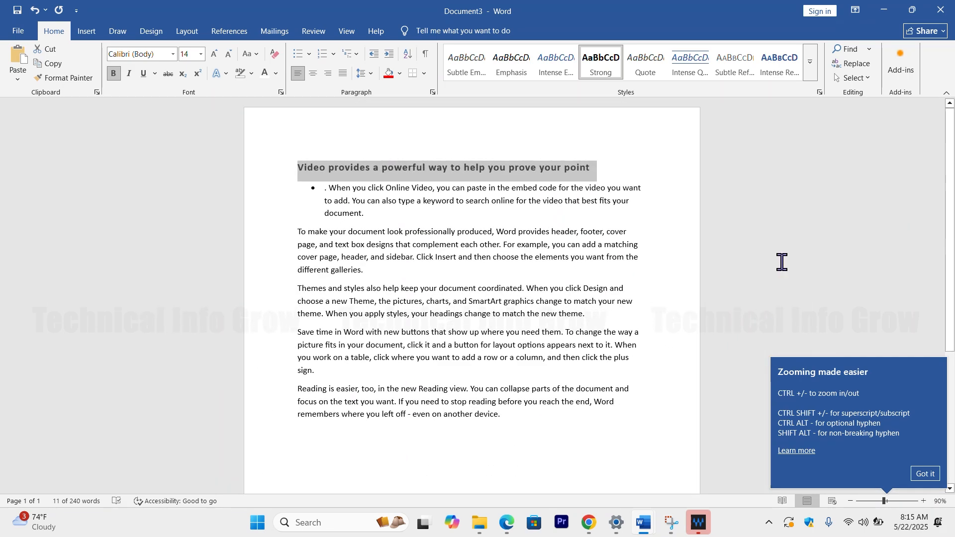
left_click(781, 261)
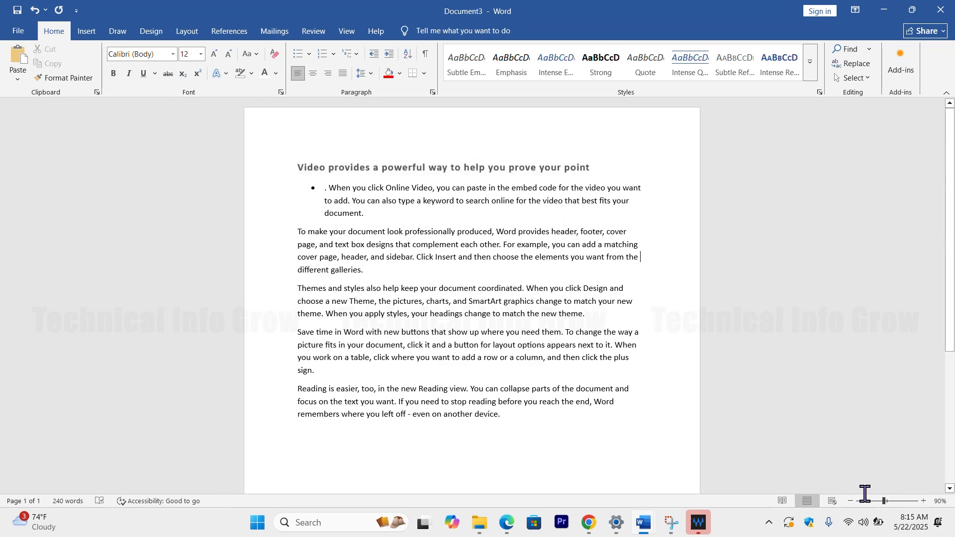
left_click(894, 501)
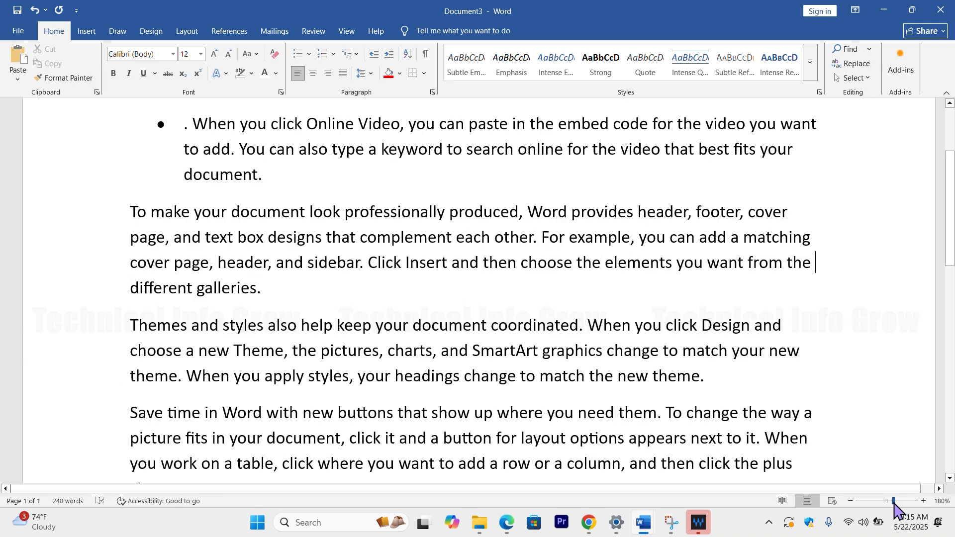
Step: Zoom the document out to 47%, set the zoom to 116%, and return to the top of the page
left_click_drag(870, 500, 872, 501)
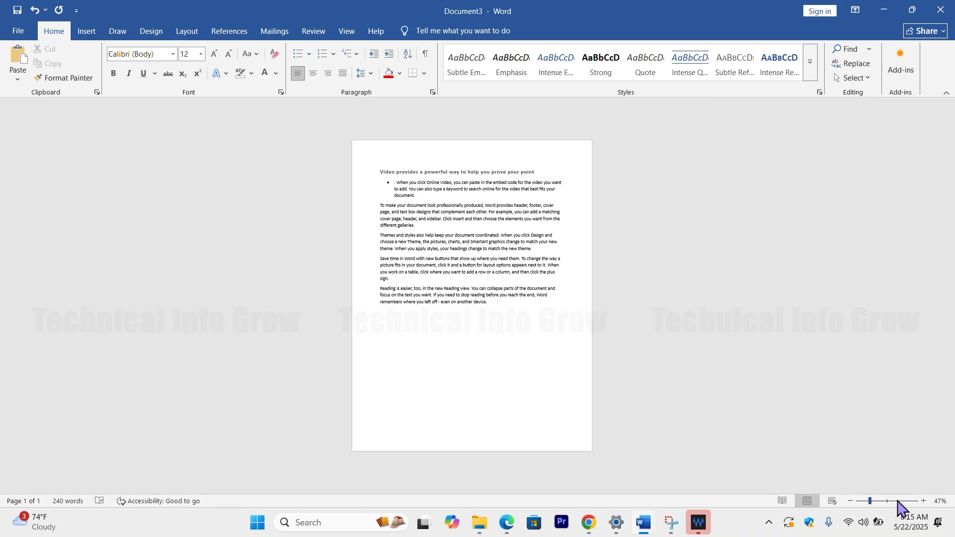
left_click(895, 501)
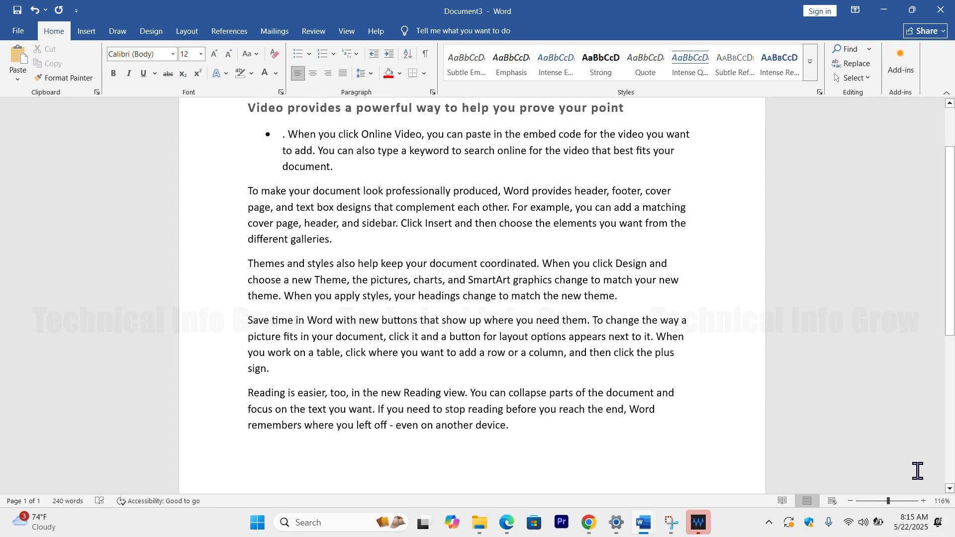
left_click_drag(952, 293, 949, 90)
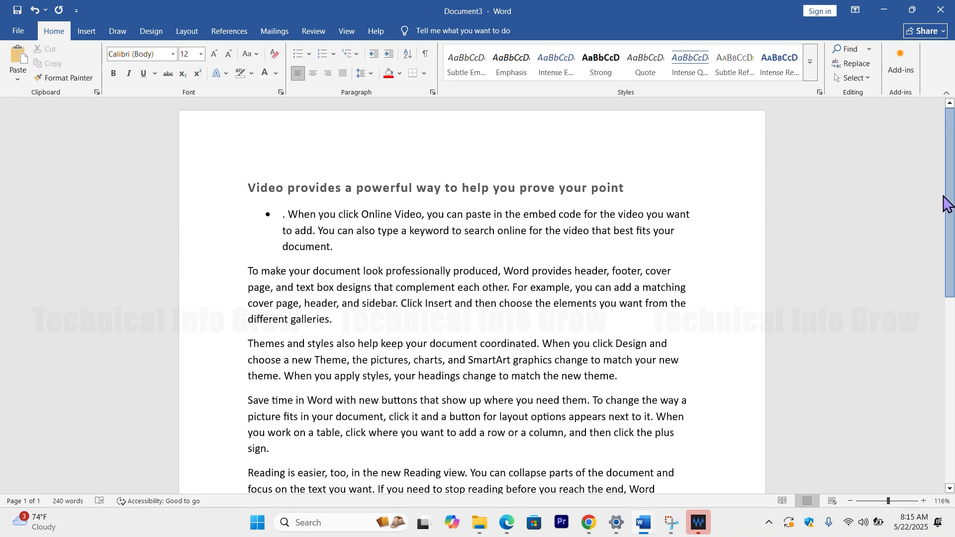
left_click_drag(947, 203, 944, 59)
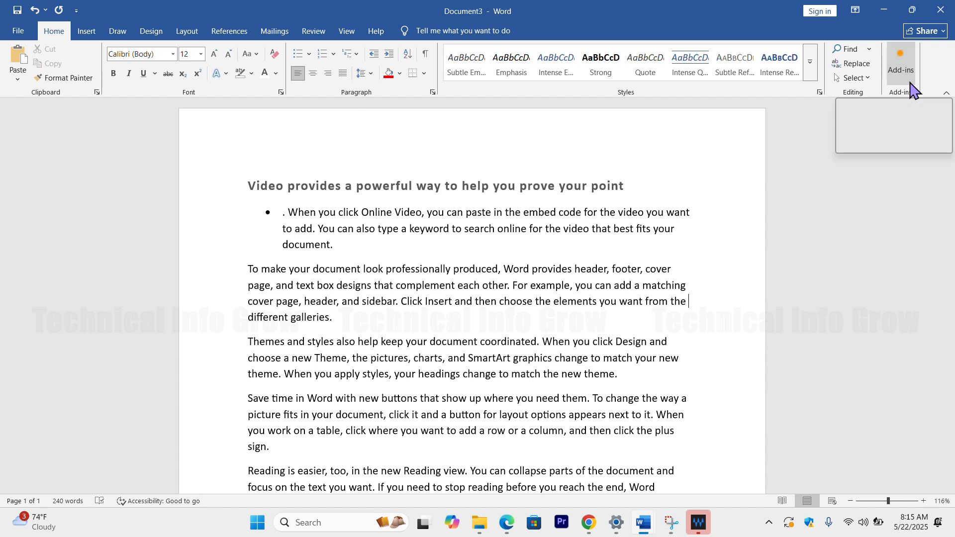
Step: View the list of popular add-ins, close it without adding any, and look over the document text
left_click(902, 65)
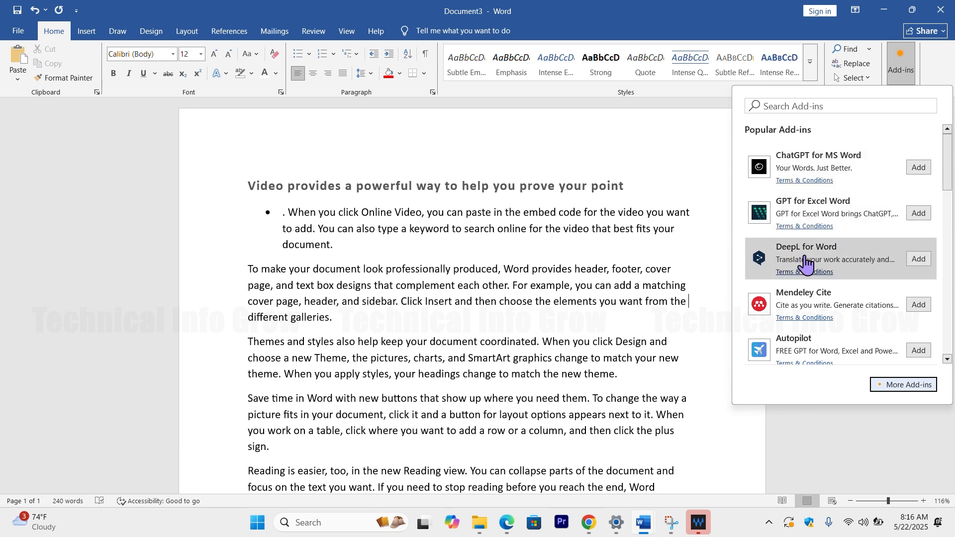
left_click(716, 114)
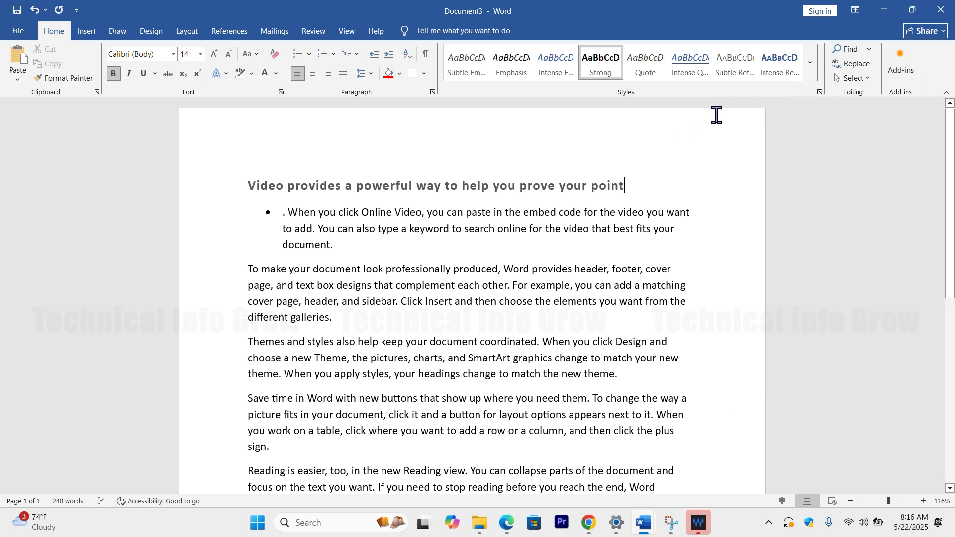
scroll(603, 196, "down", 1)
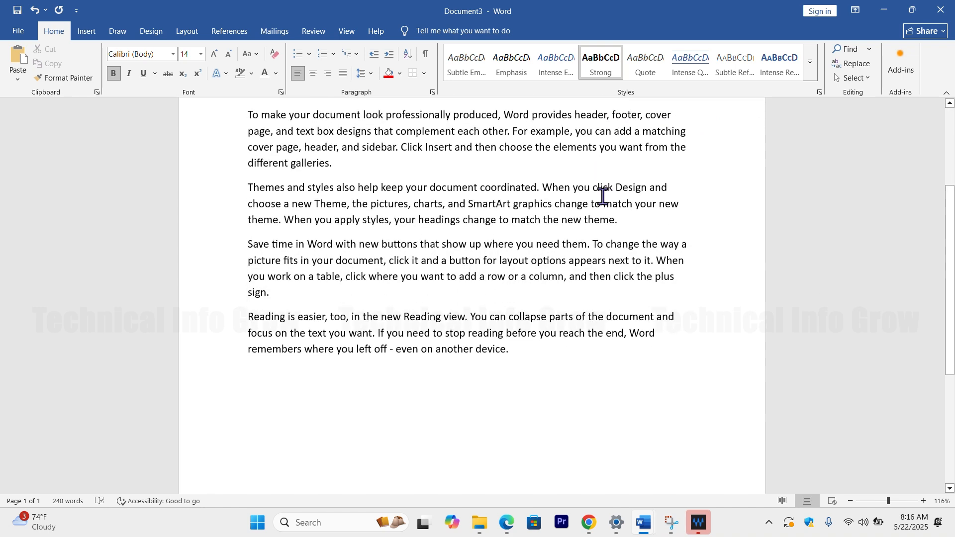
scroll(141, 186, "up", 1)
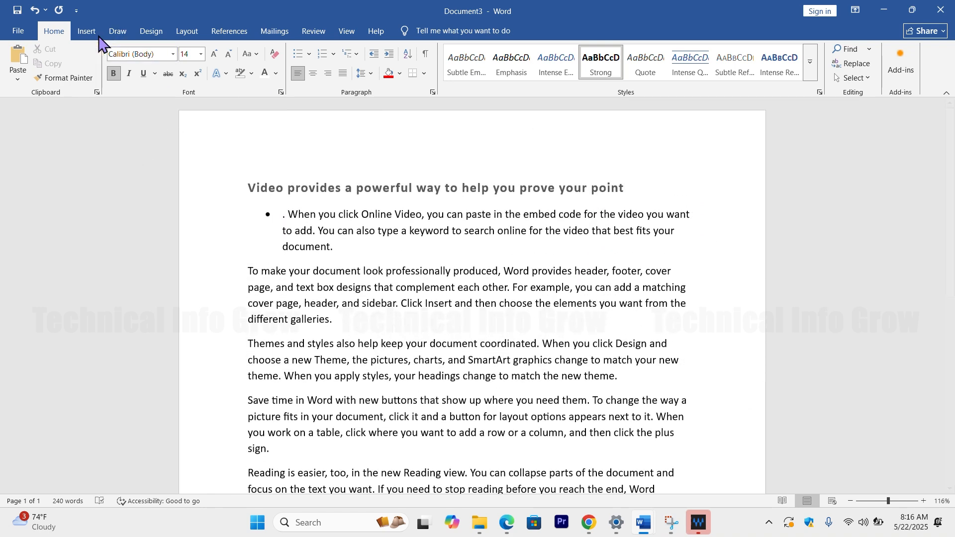